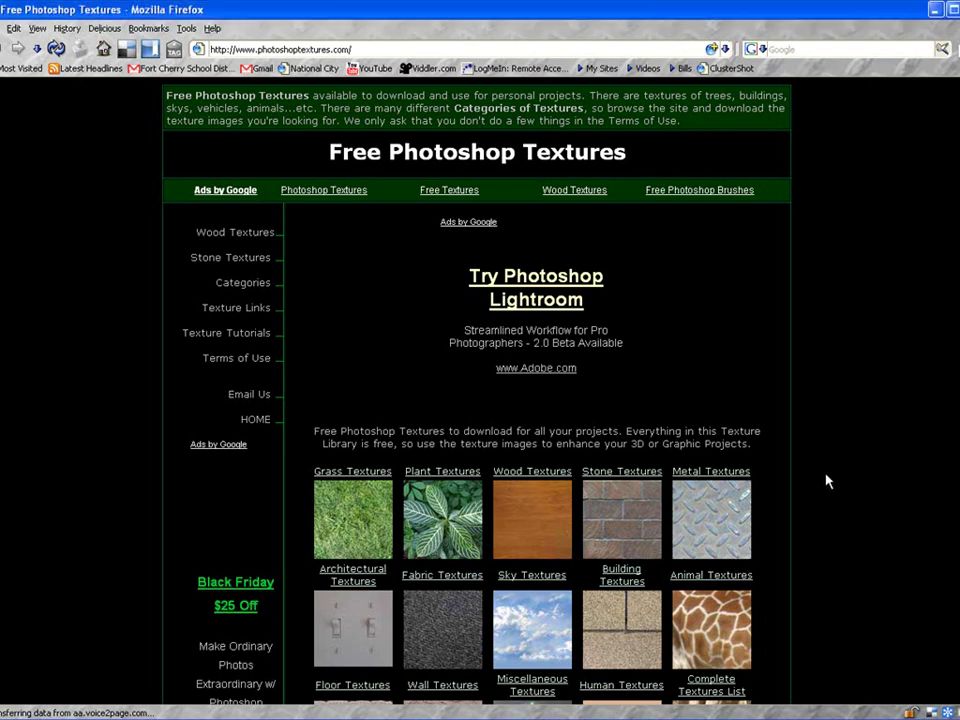
- Open the full-size Wicker Chair Texture from the Fabric Textures category
{"action": "scroll", "coordinate": [826, 482], "scroll_direction": "down", "scroll_amount": 3}
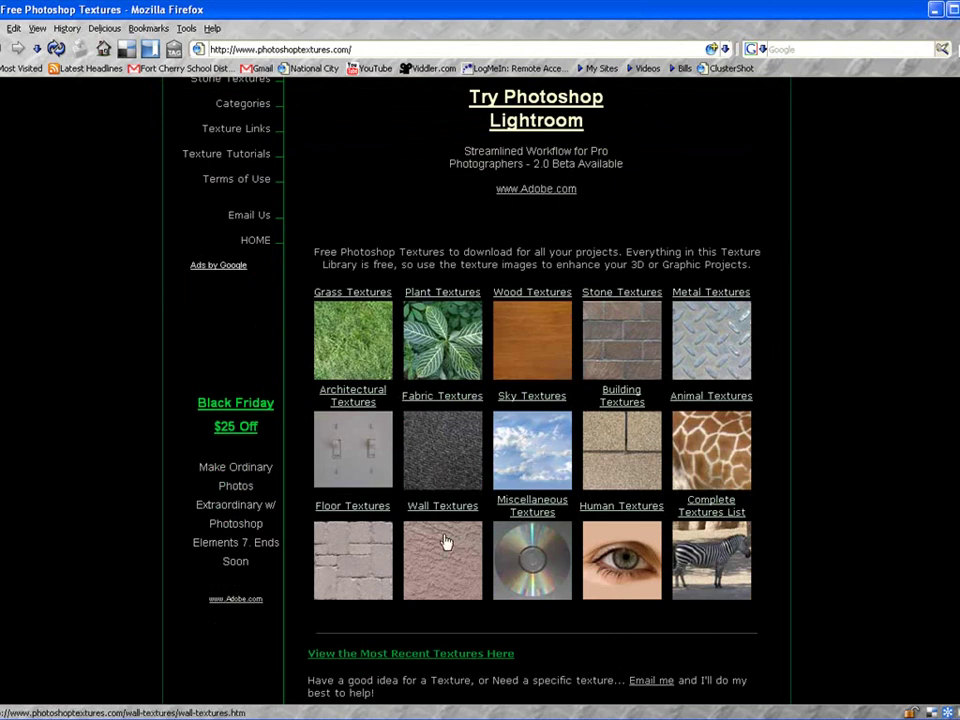
{"action": "left_click", "coordinate": [447, 452]}
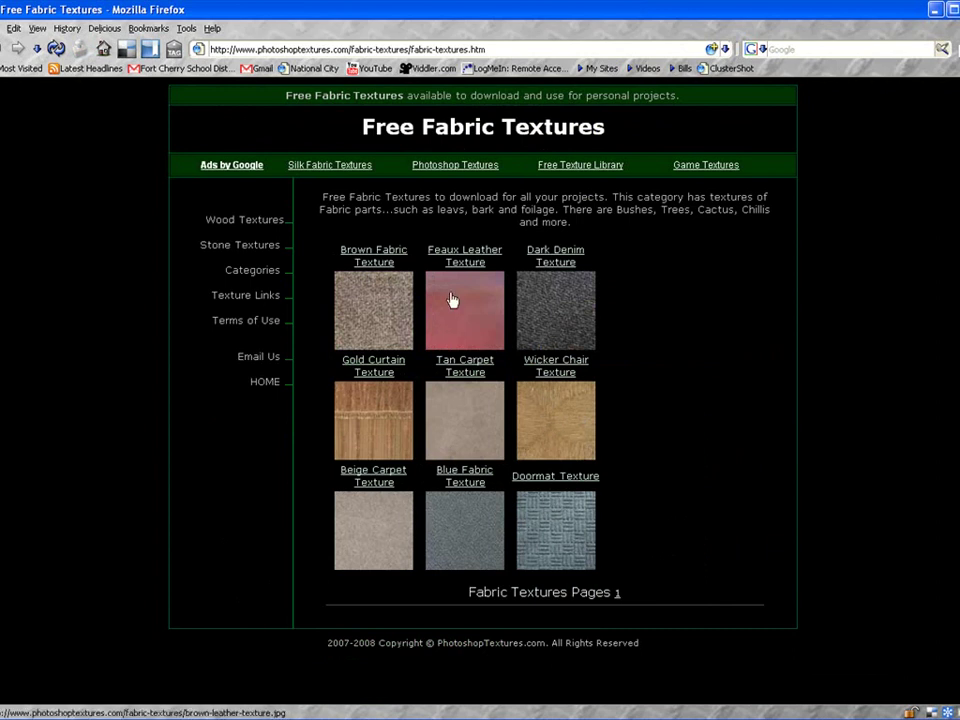
{"action": "left_click", "coordinate": [564, 438]}
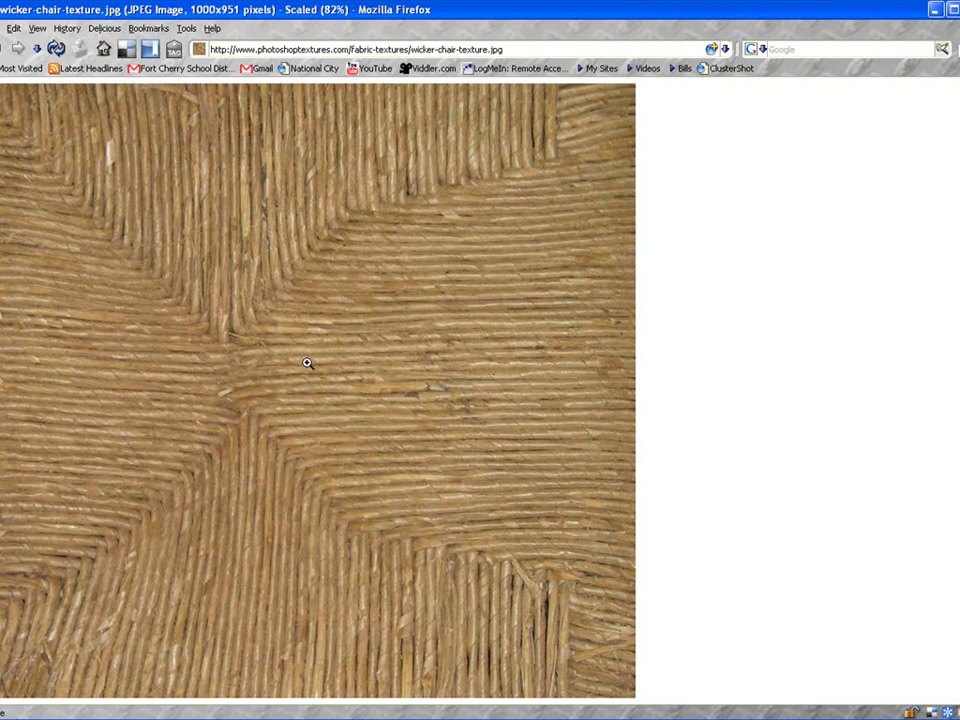
- Save the wicker image into the My Pictures > Textures folder
{"action": "right_click", "coordinate": [293, 335]}
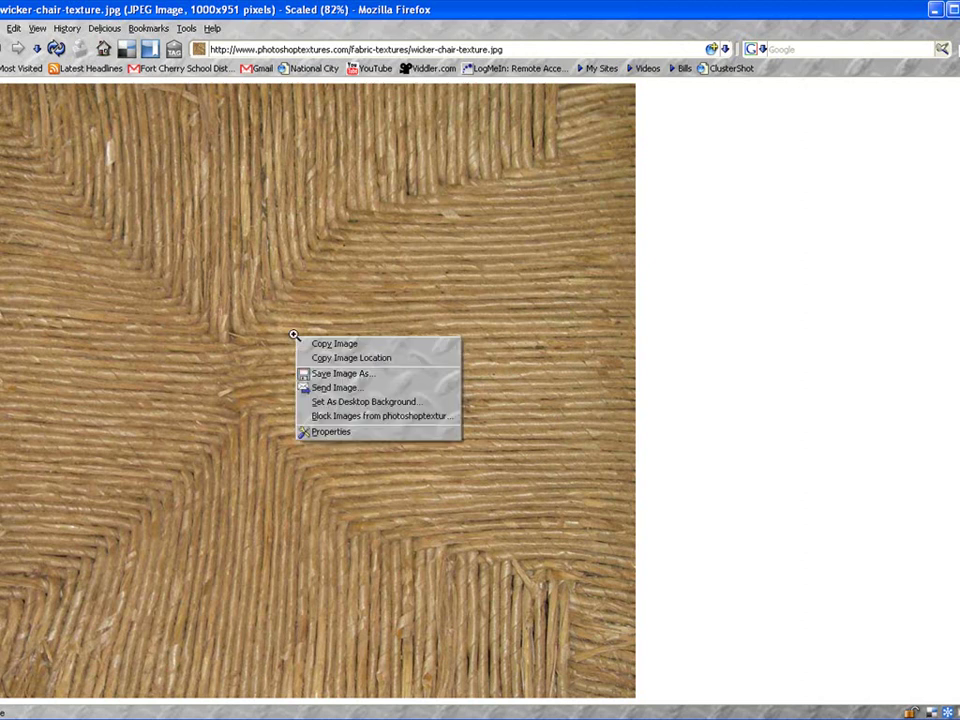
{"action": "left_click", "coordinate": [332, 374]}
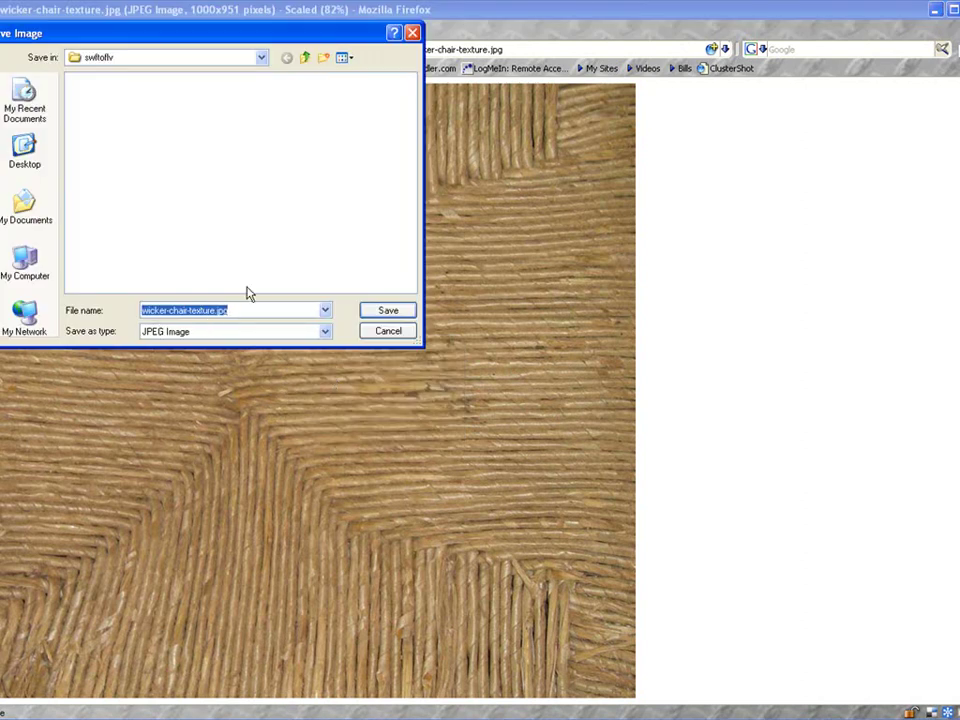
{"action": "left_click_drag", "start_coordinate": [221, 34], "coordinate": [396, 154]}
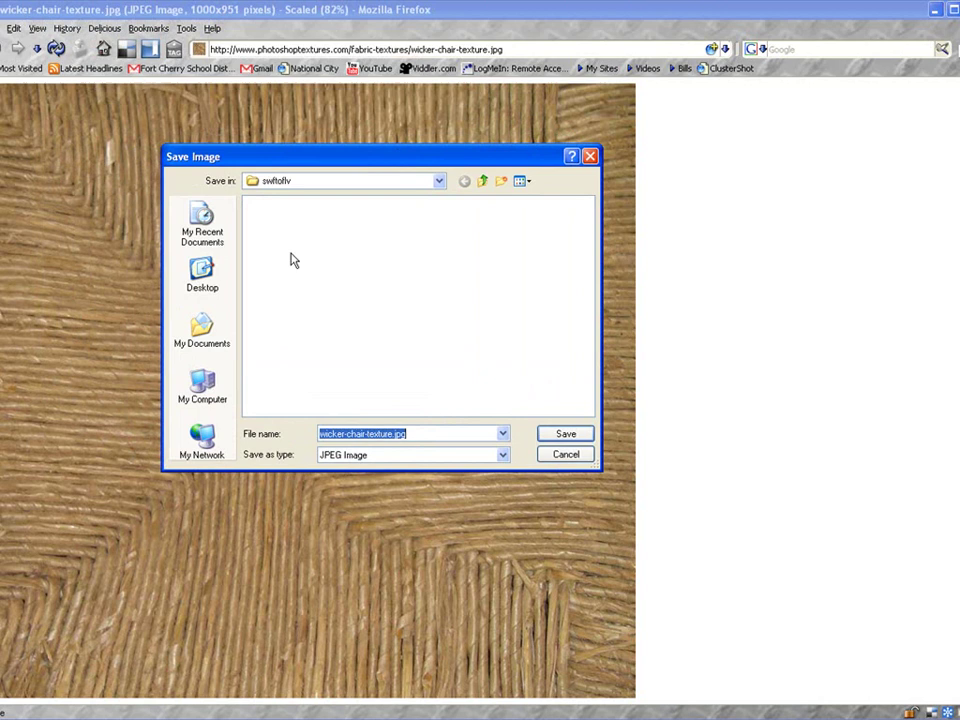
{"action": "left_click", "coordinate": [200, 327]}
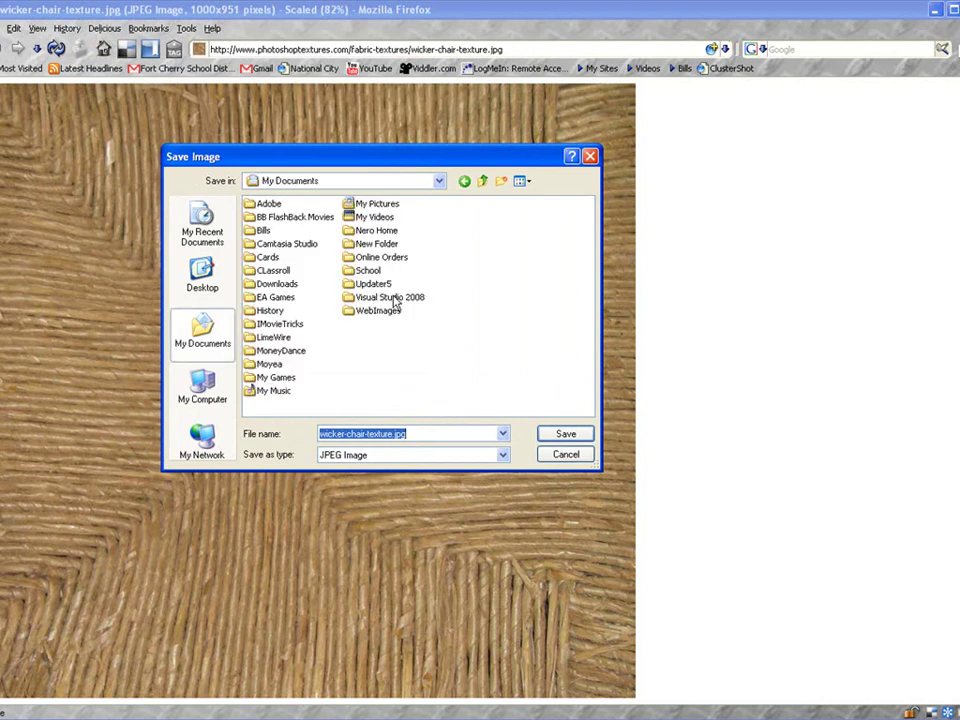
{"action": "double_click", "coordinate": [384, 207]}
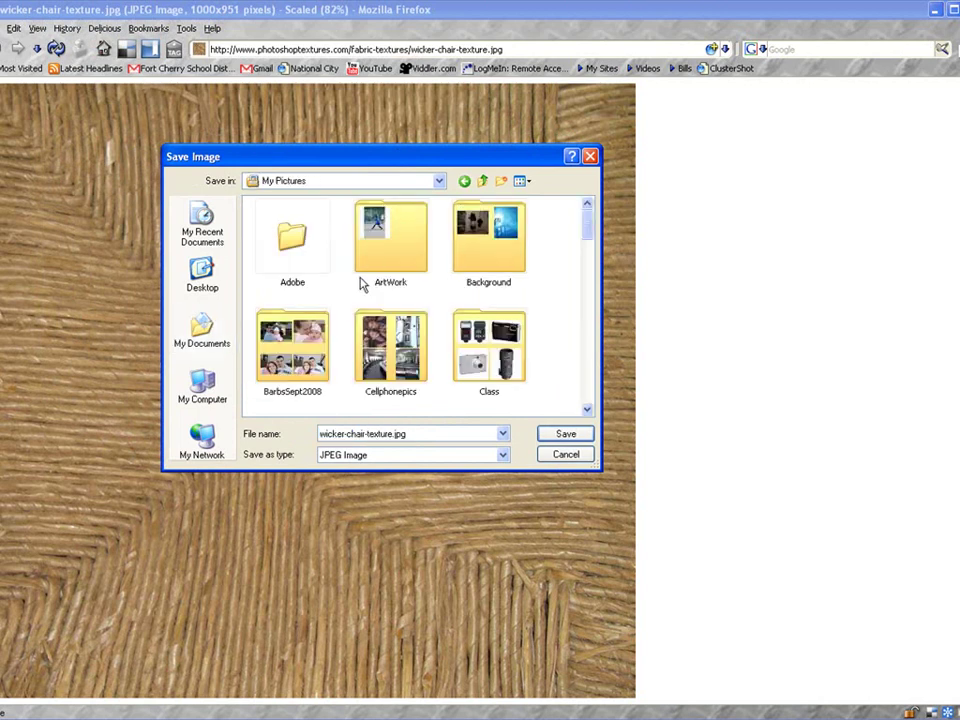
{"action": "left_click_drag", "start_coordinate": [590, 237], "coordinate": [583, 333]}
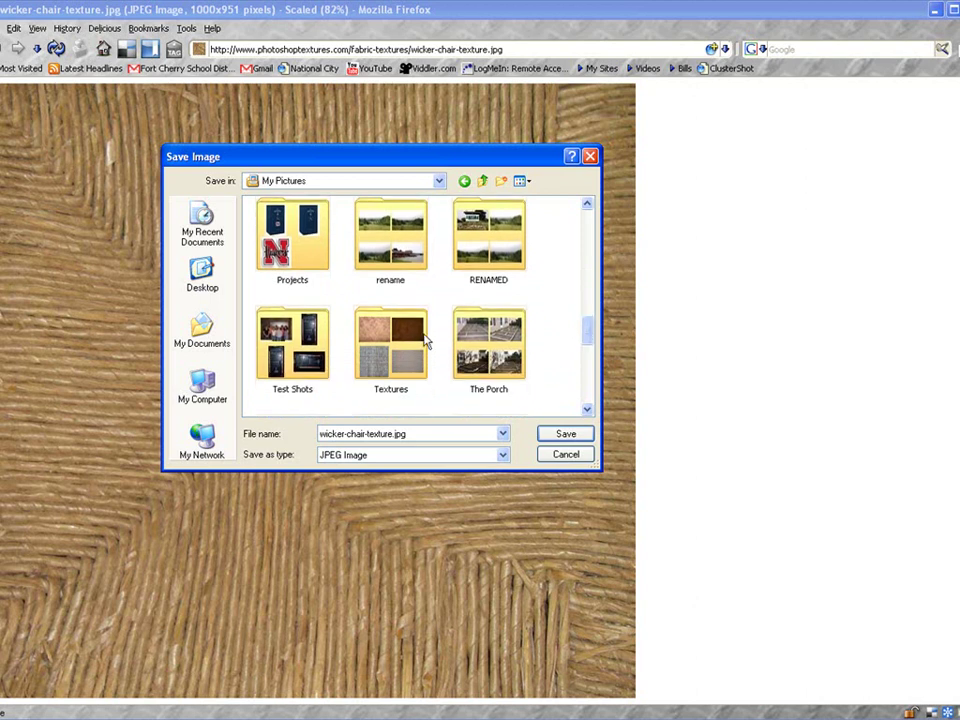
{"action": "double_click", "coordinate": [385, 342]}
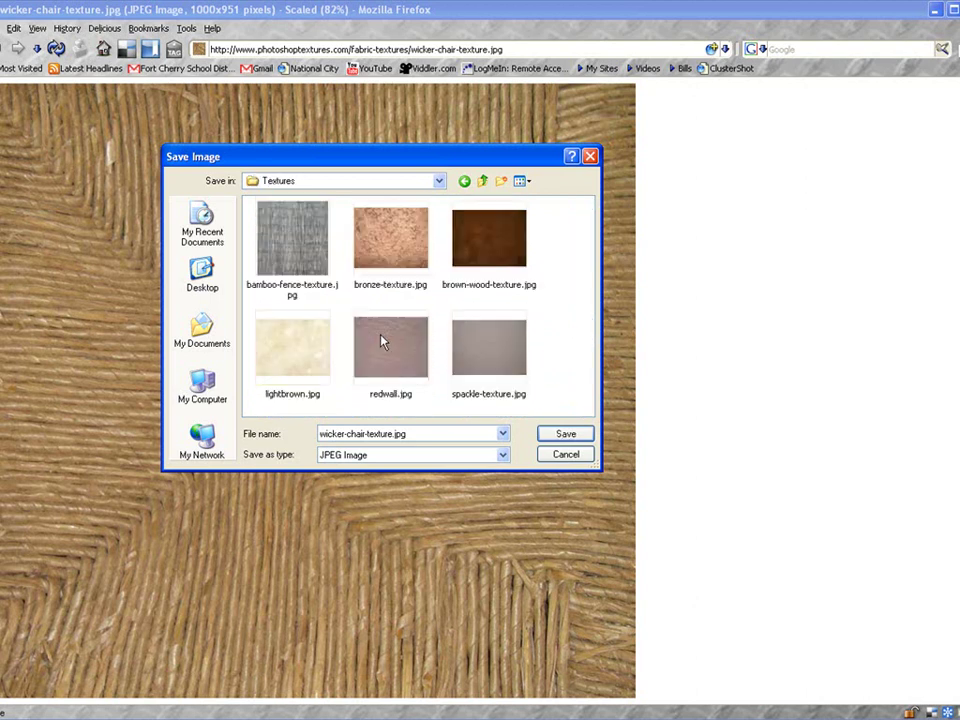
{"action": "left_click", "coordinate": [563, 434]}
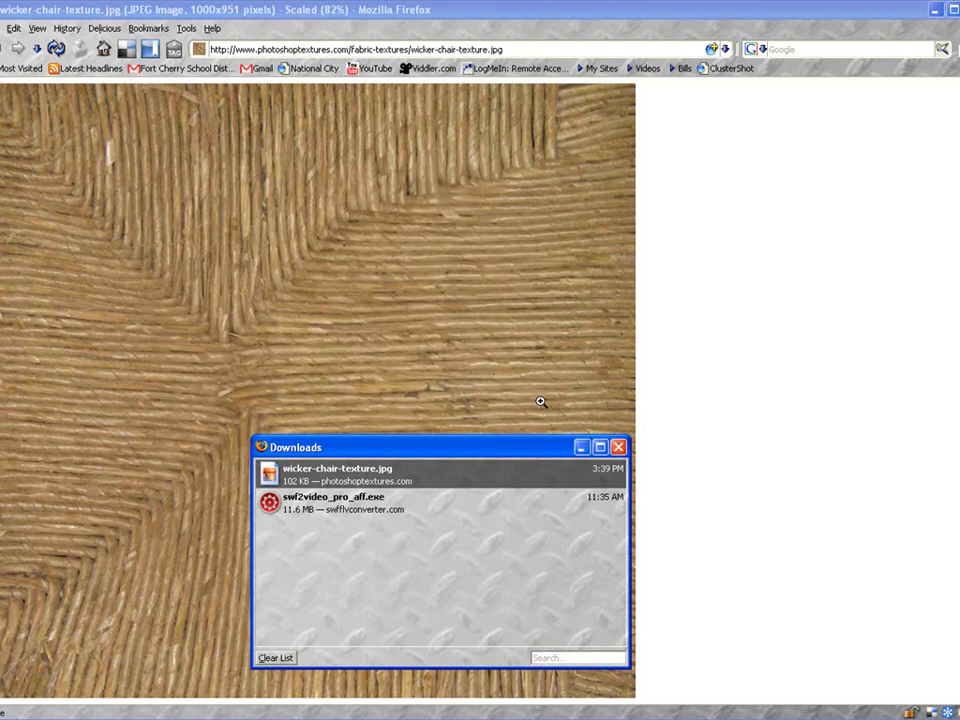
- Close the Firefox Downloads list
{"action": "left_click", "coordinate": [618, 447]}
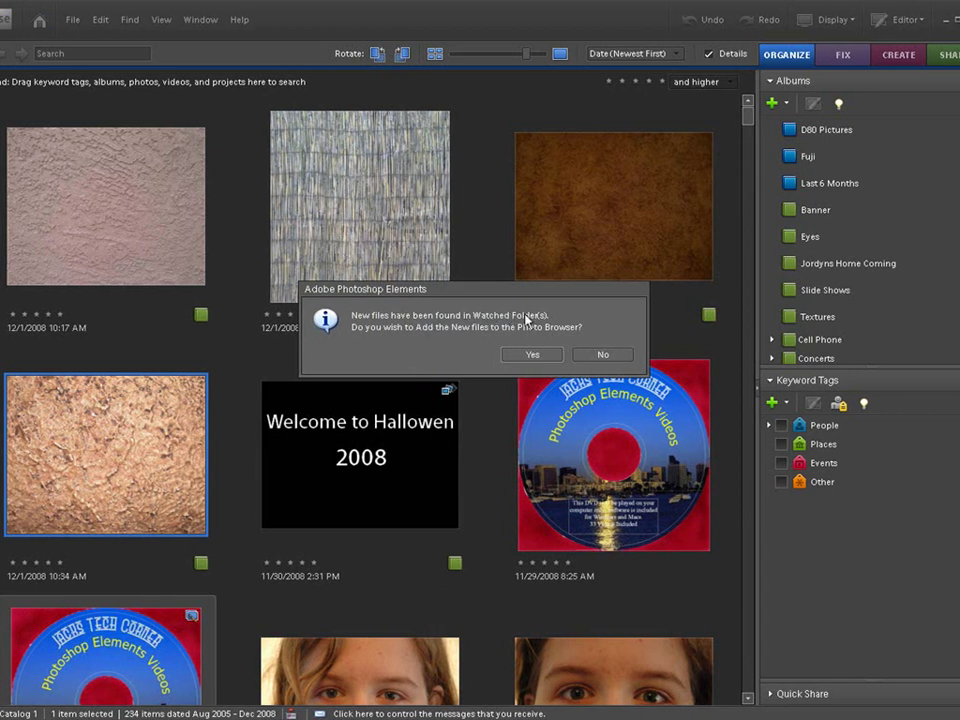
- Accept the Watched Folders prompt and import the wicker texture into the catalog
{"action": "left_click", "coordinate": [531, 355]}
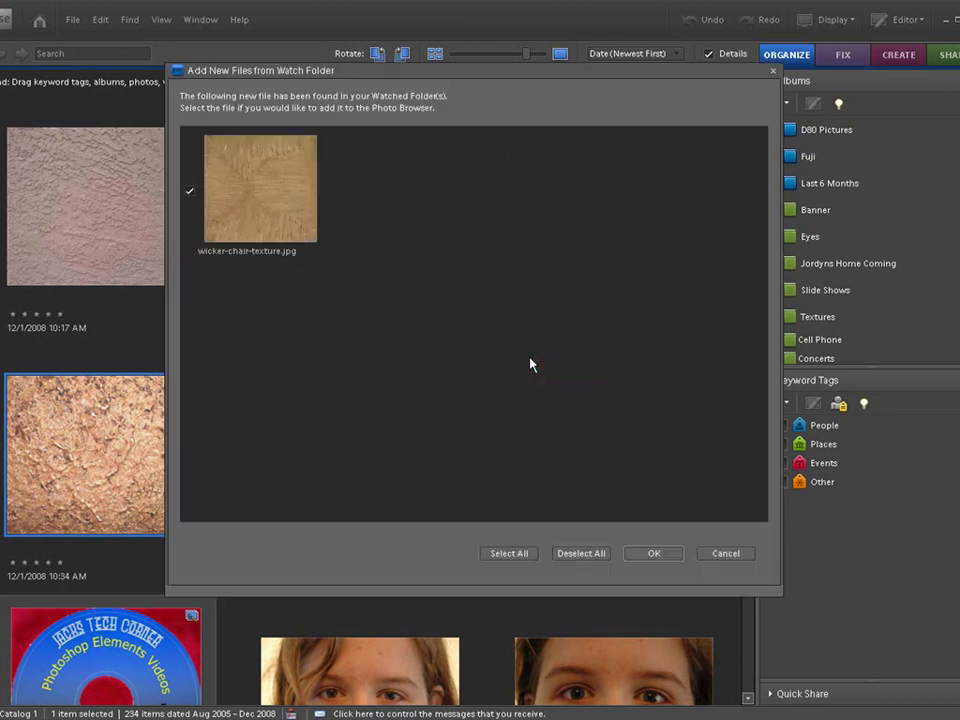
{"action": "left_click", "coordinate": [655, 553]}
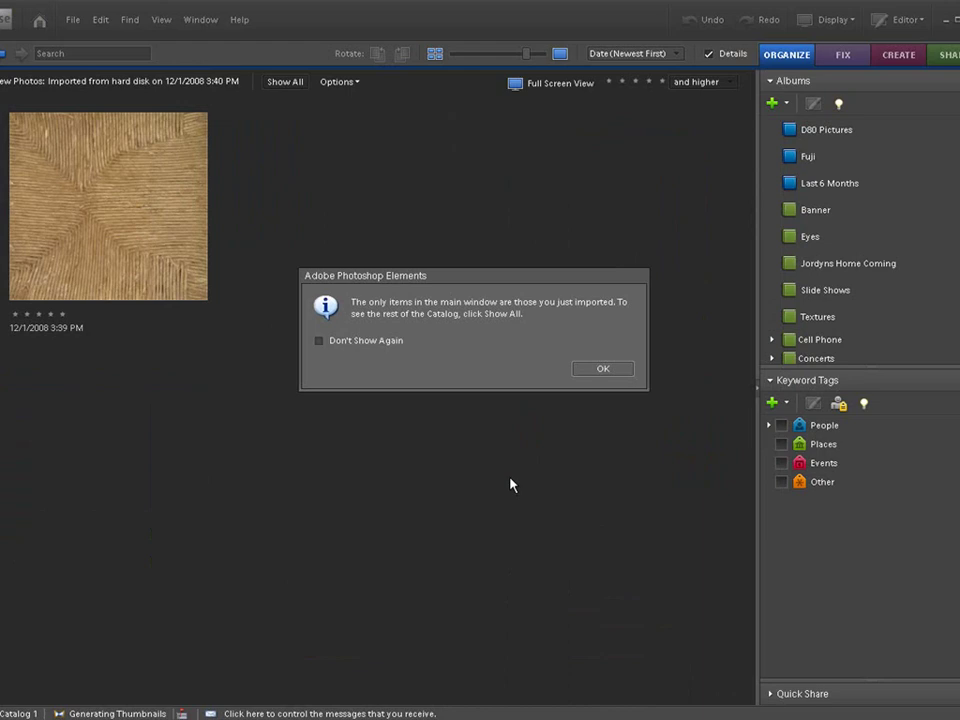
{"action": "left_click", "coordinate": [574, 375]}
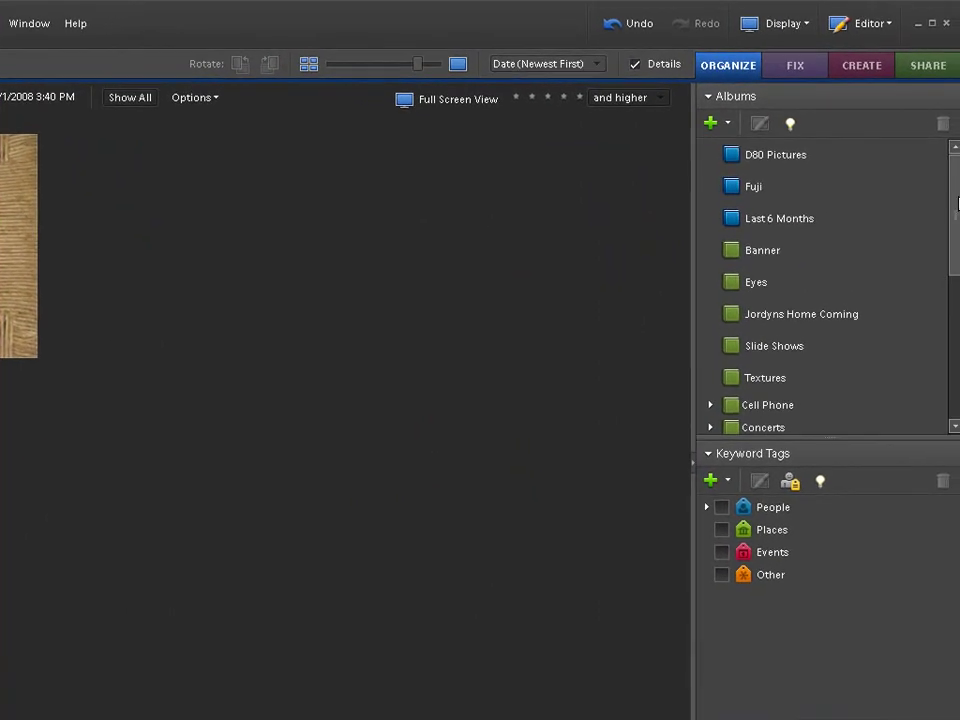
- Tag the new wicker texture with the Textures album
{"action": "left_click_drag", "start_coordinate": [957, 203], "coordinate": [957, 225]}
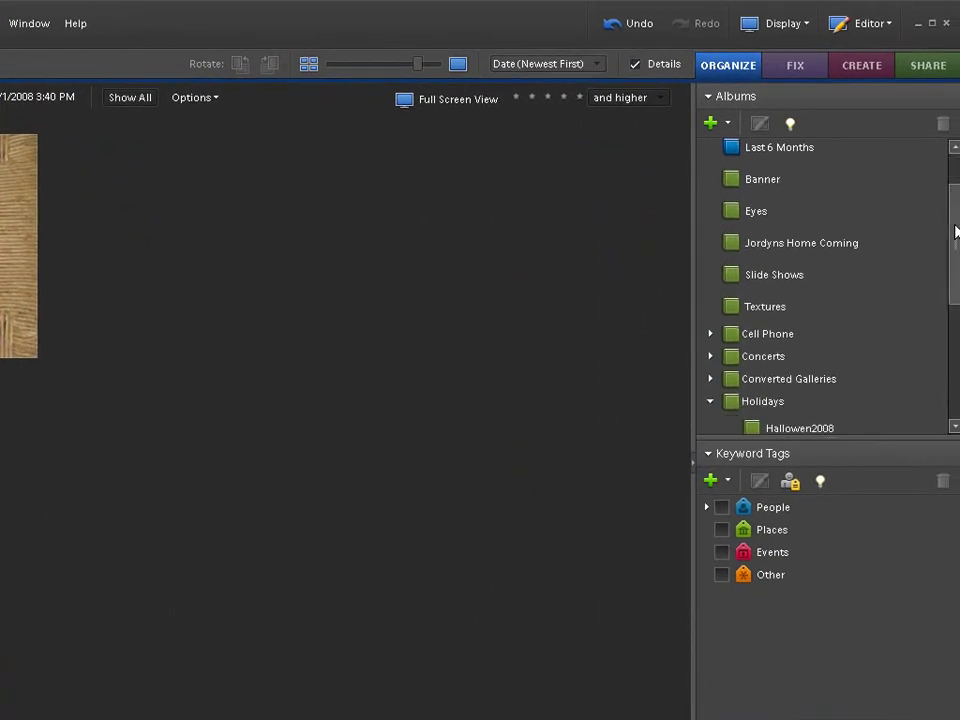
{"action": "left_click", "coordinate": [776, 309]}
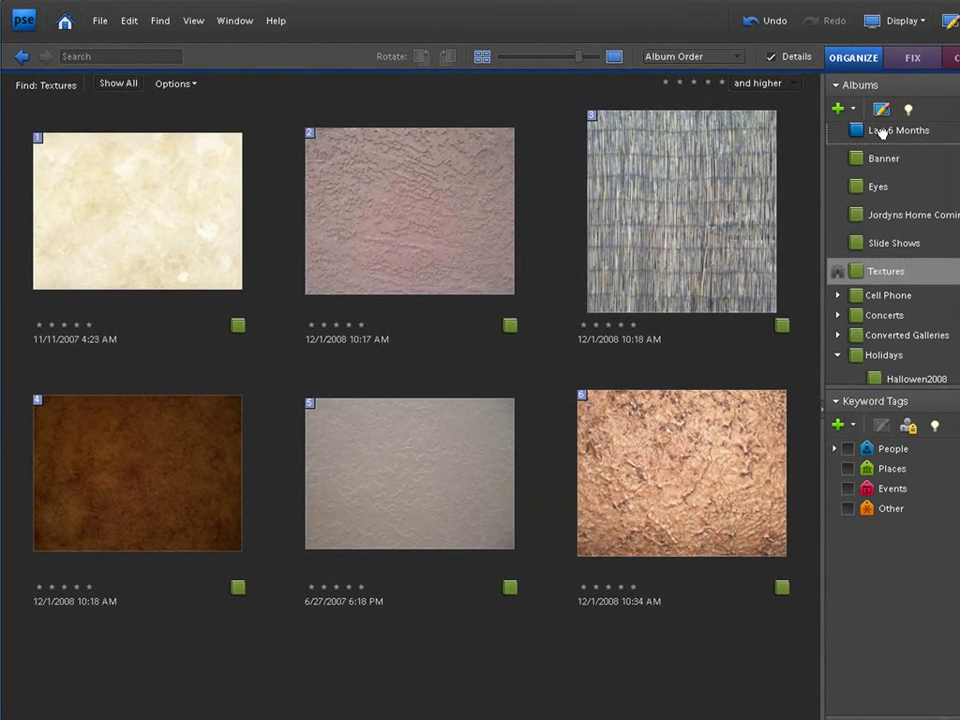
{"action": "left_click", "coordinate": [814, 128]}
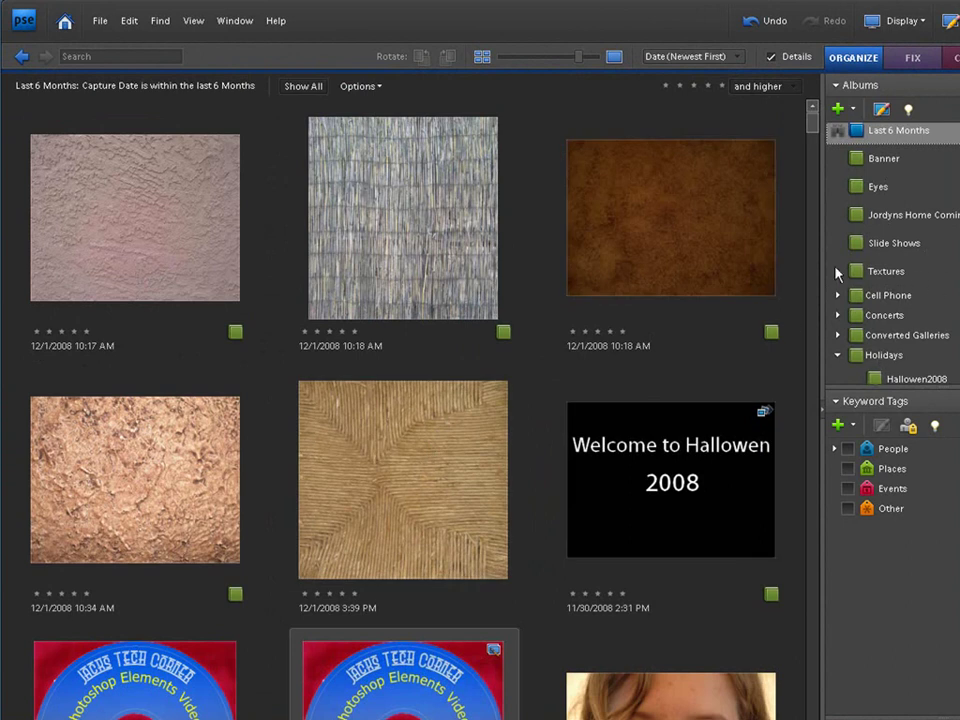
{"action": "left_click_drag", "start_coordinate": [848, 271], "coordinate": [467, 456]}
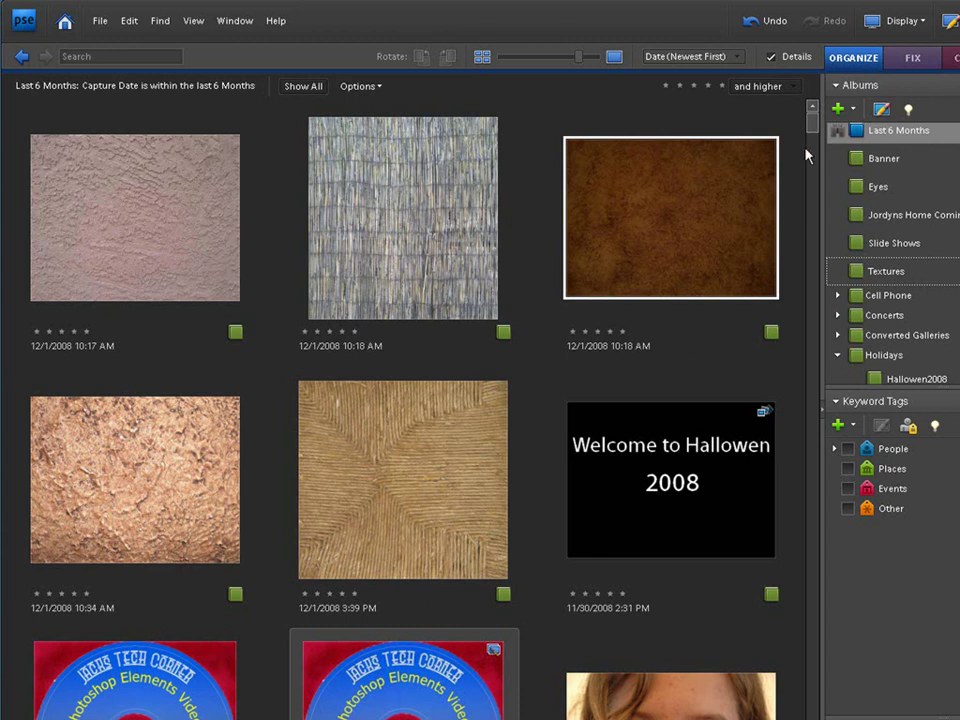
{"action": "mouse_move", "coordinate": [815, 133]}
{"action": "left_mouse_down"}
{"action": "mouse_move", "coordinate": [815, 165]}
{"action": "mouse_move", "coordinate": [820, 134]}
{"action": "left_mouse_up"}
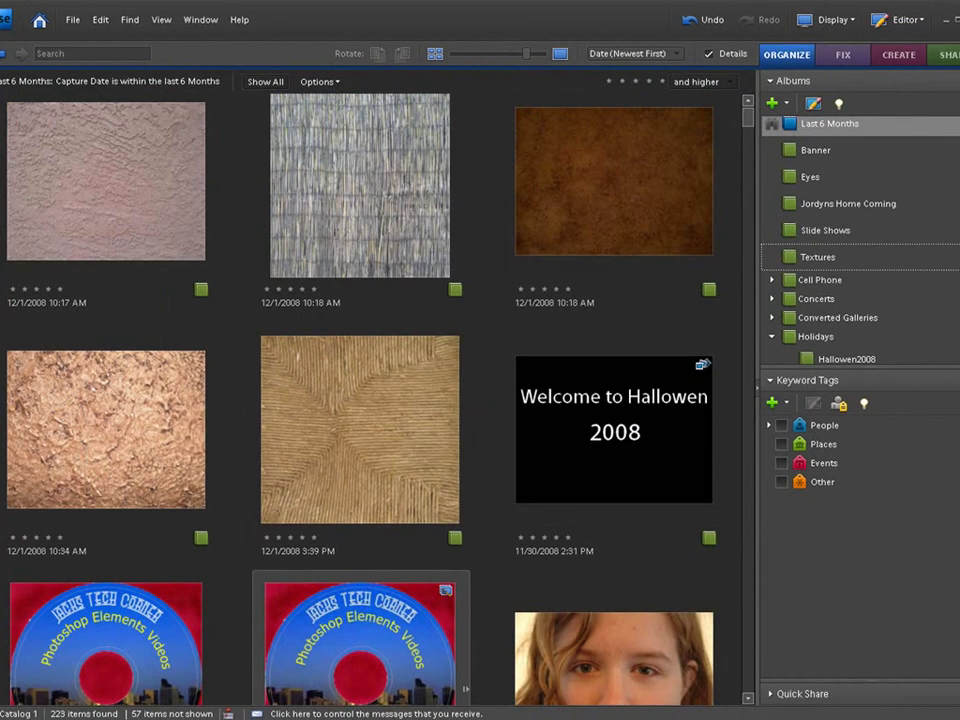
{"action": "scroll", "coordinate": [860, 240], "scroll_direction": "down", "scroll_amount": 4}
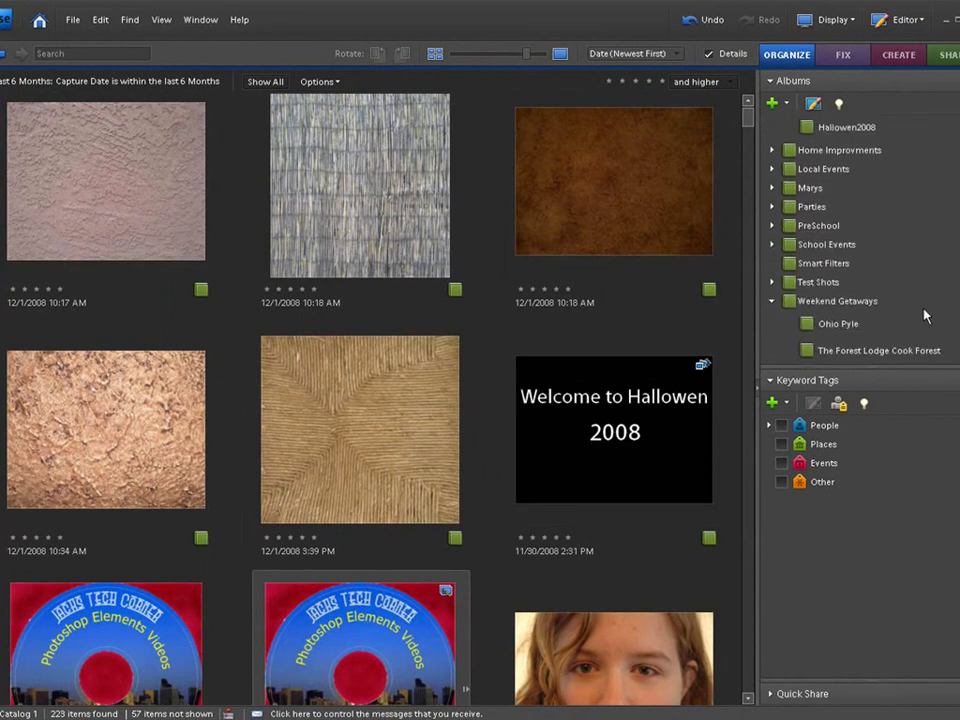
- Open dam photo 50 (TheForestLodge2_0068.JPG) from The Forest Lodge Cook Forest album in Full Edit
{"action": "left_click", "coordinate": [873, 351]}
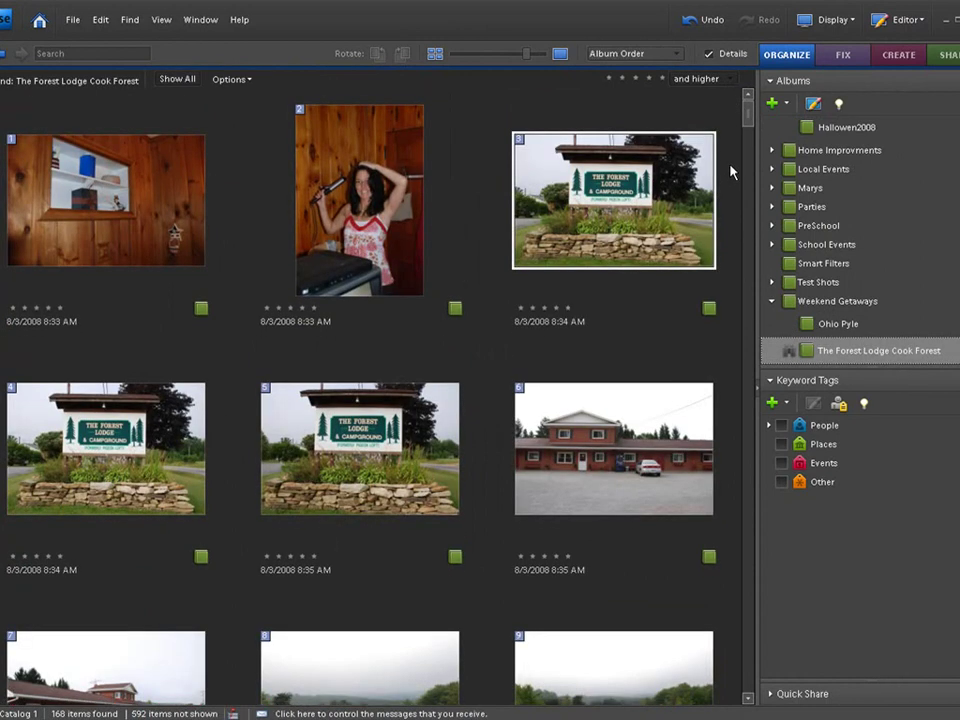
{"action": "scroll", "coordinate": [746, 158], "scroll_direction": "down", "scroll_amount": 3}
{"action": "left_click_drag", "start_coordinate": [746, 158], "coordinate": [758, 296]}
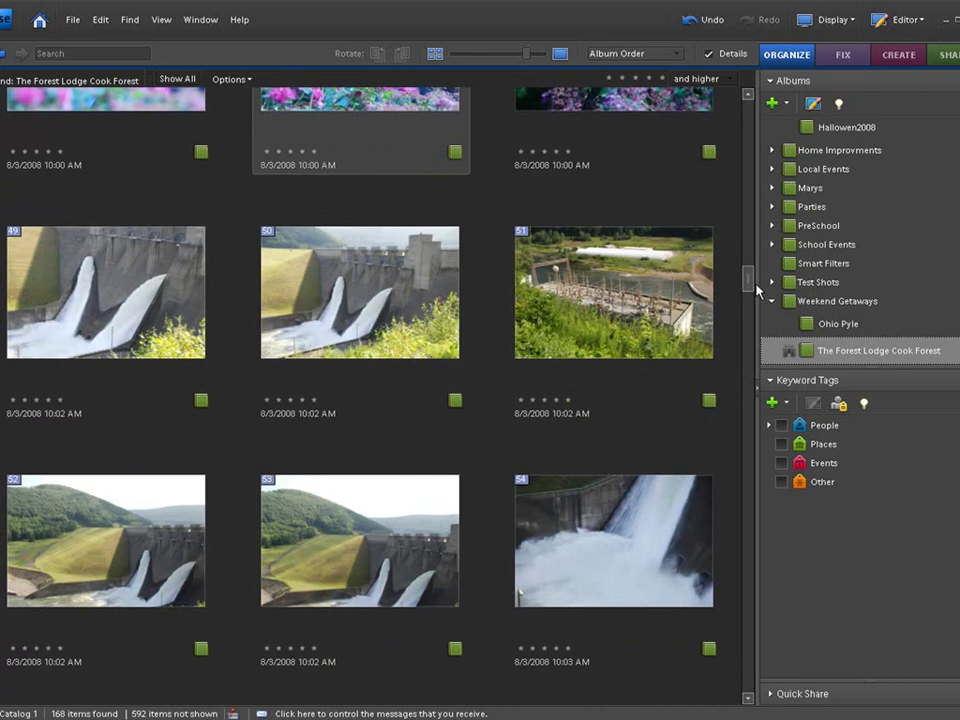
{"action": "right_click", "coordinate": [327, 287]}
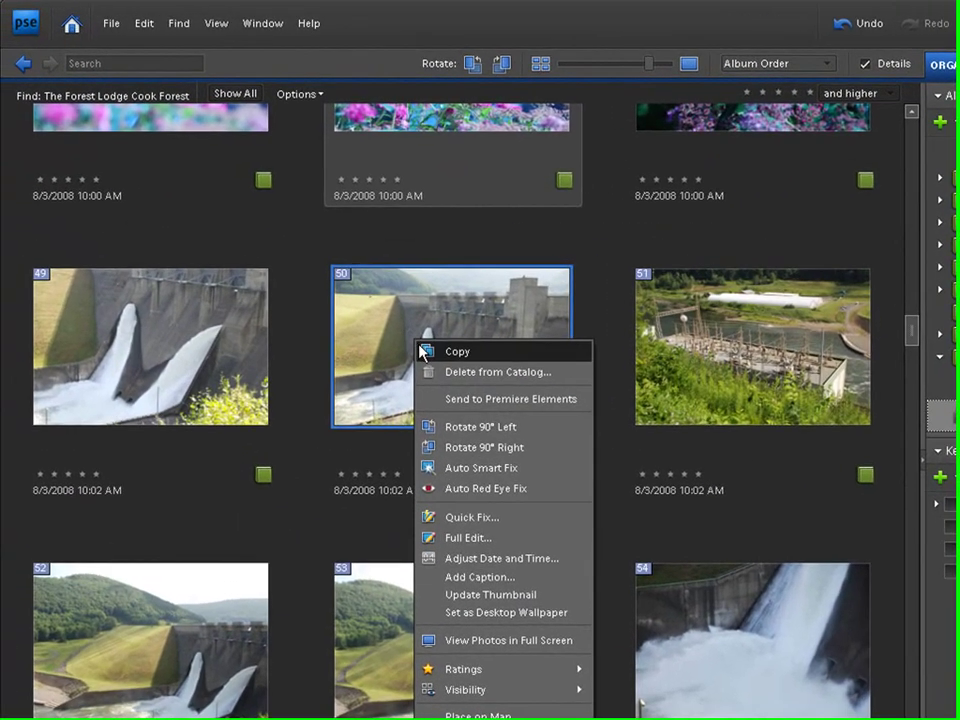
{"action": "left_click", "coordinate": [434, 546]}
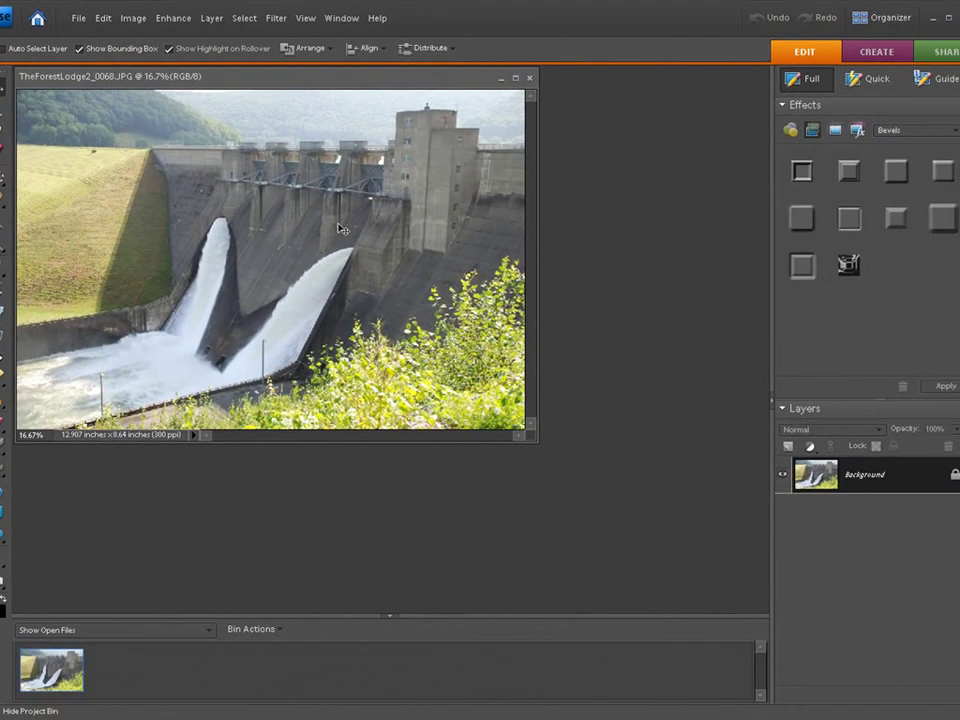
- Fit the whole dam photo to the window with View > Fit on Screen
{"action": "left_click", "coordinate": [303, 18]}
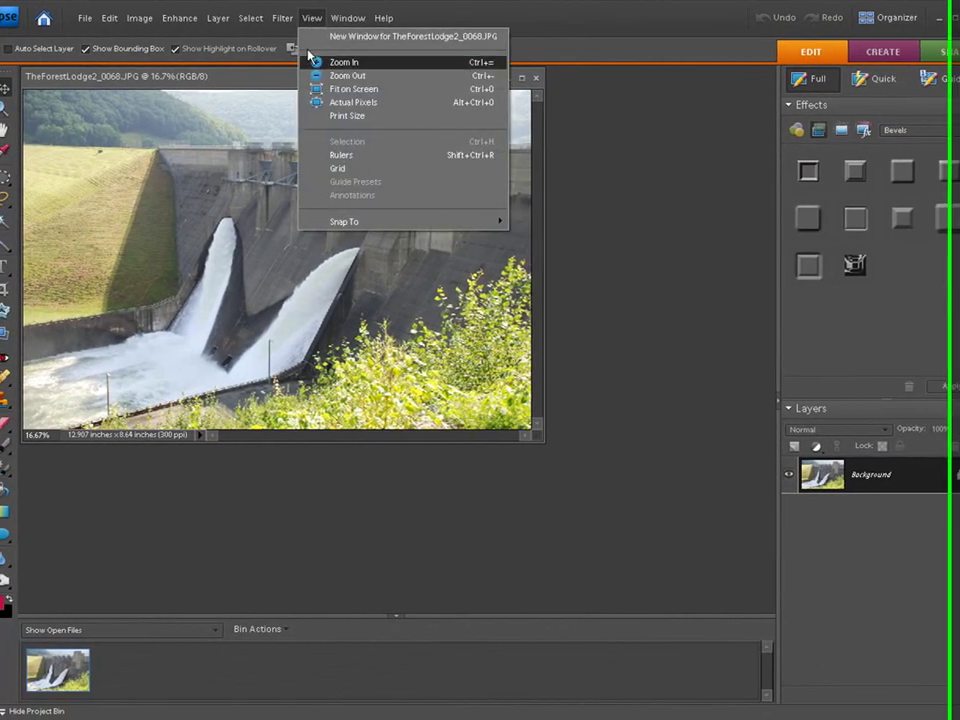
{"action": "left_click", "coordinate": [330, 89]}
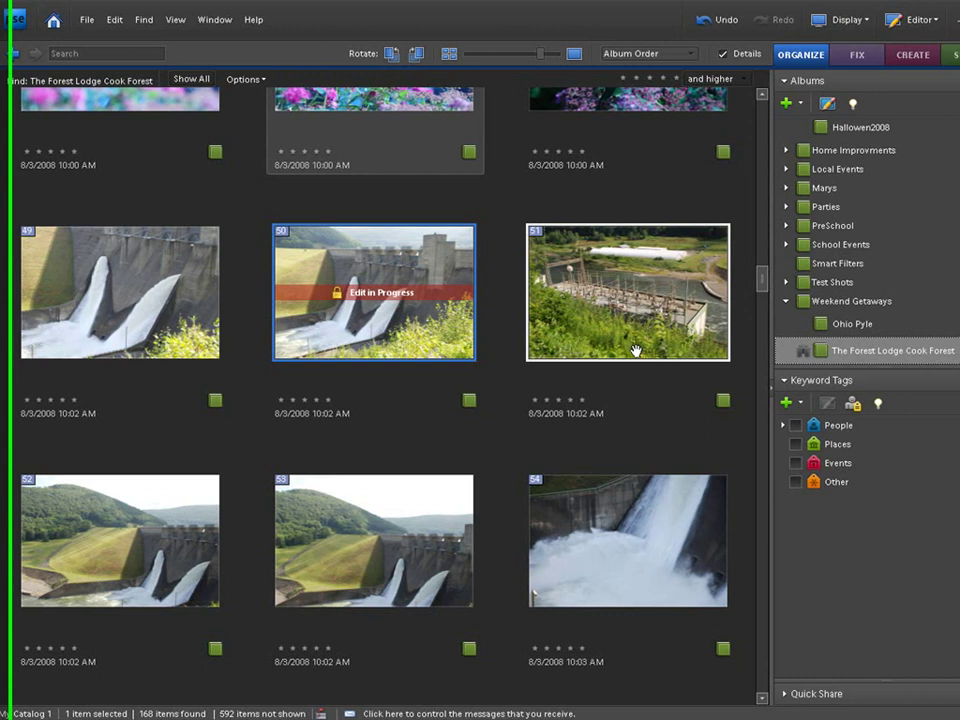
- Open wicker-chair-texture.jpg from the Textures album in Full Edit
{"action": "scroll", "coordinate": [922, 194], "scroll_direction": "up", "scroll_amount": 5}
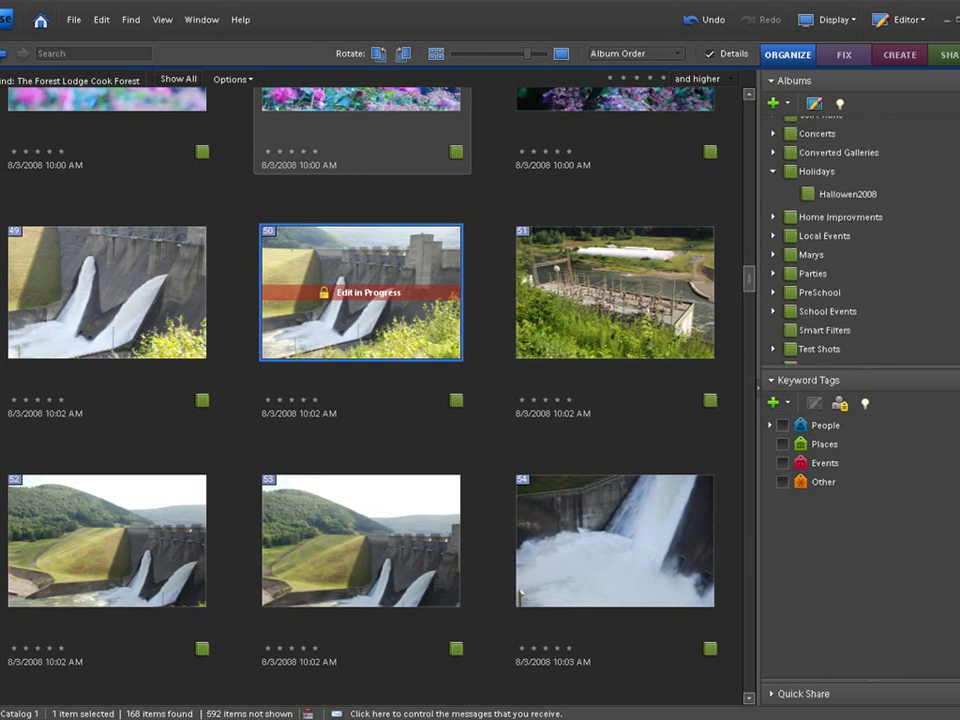
{"action": "left_click", "coordinate": [843, 170]}
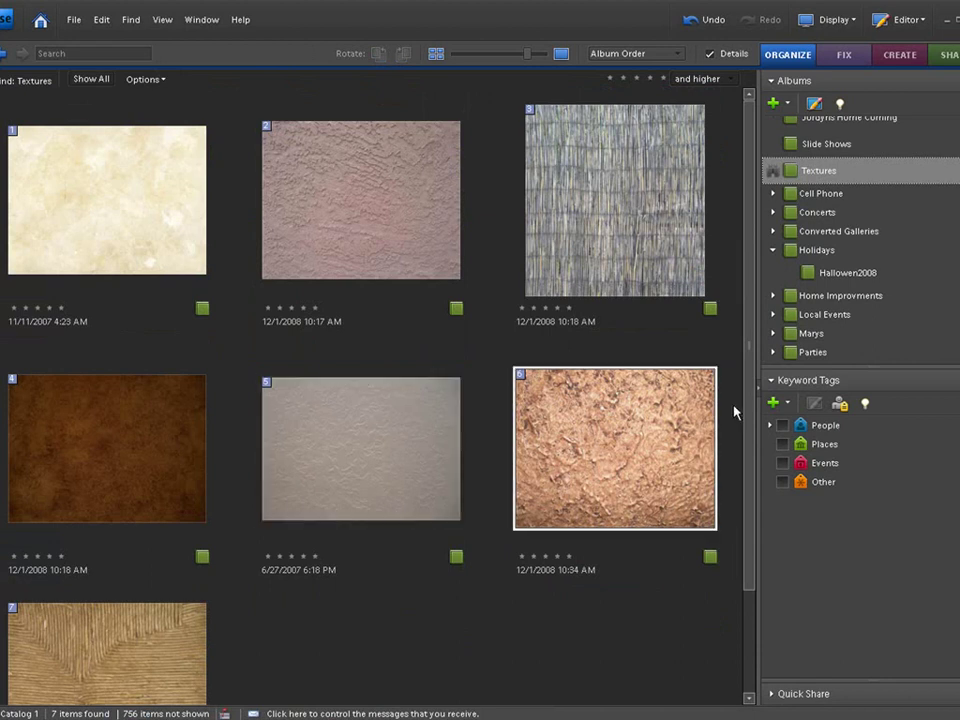
{"action": "left_click_drag", "start_coordinate": [749, 407], "coordinate": [735, 528]}
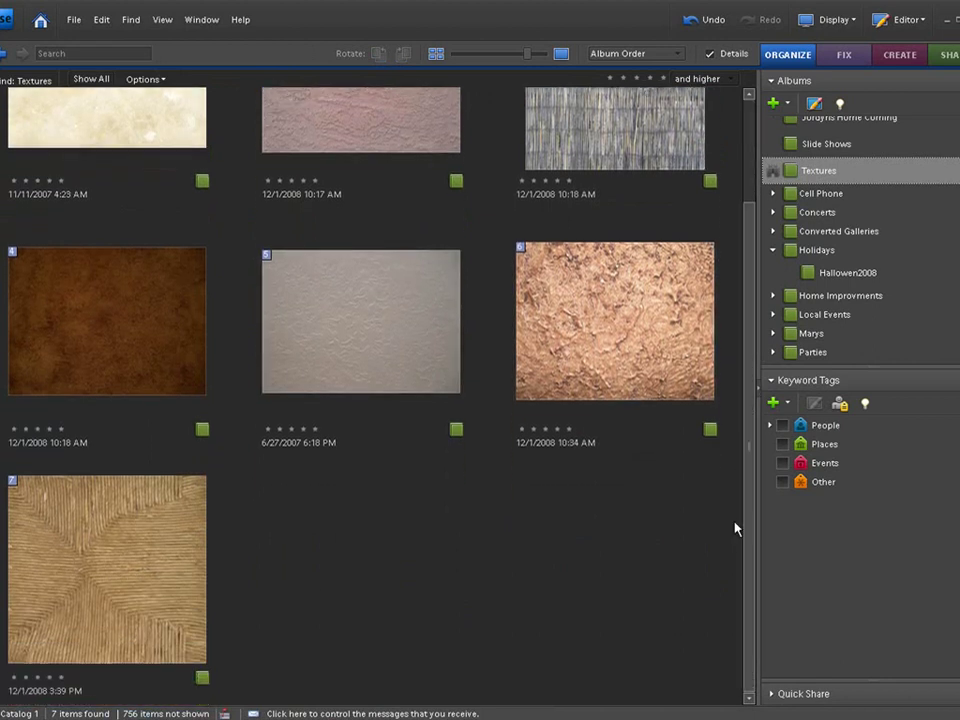
{"action": "right_click", "coordinate": [90, 560]}
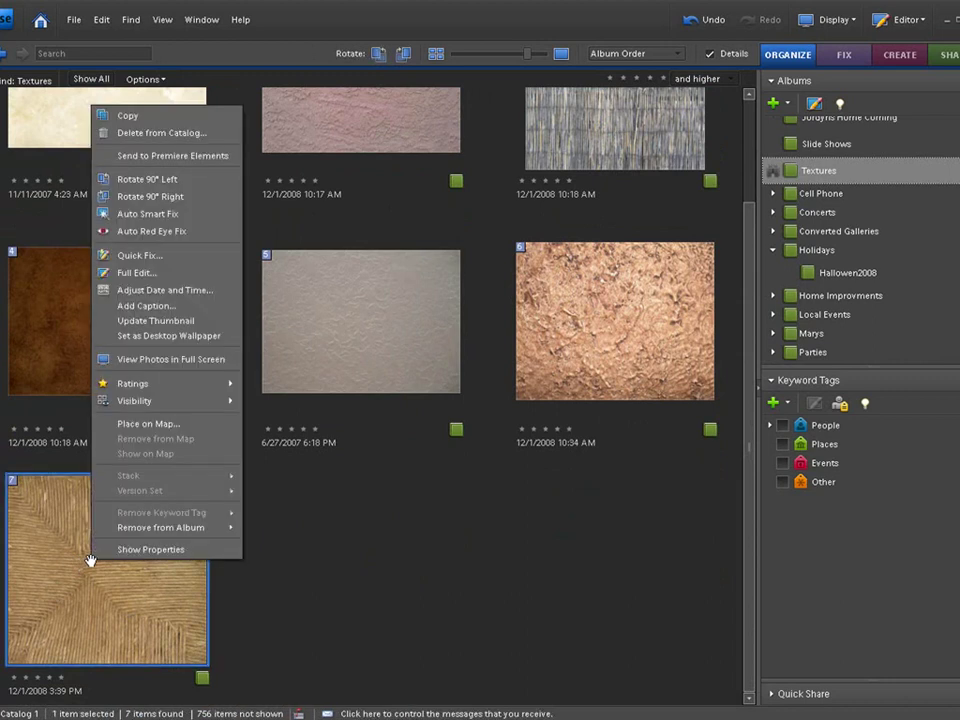
{"action": "left_click", "coordinate": [129, 274]}
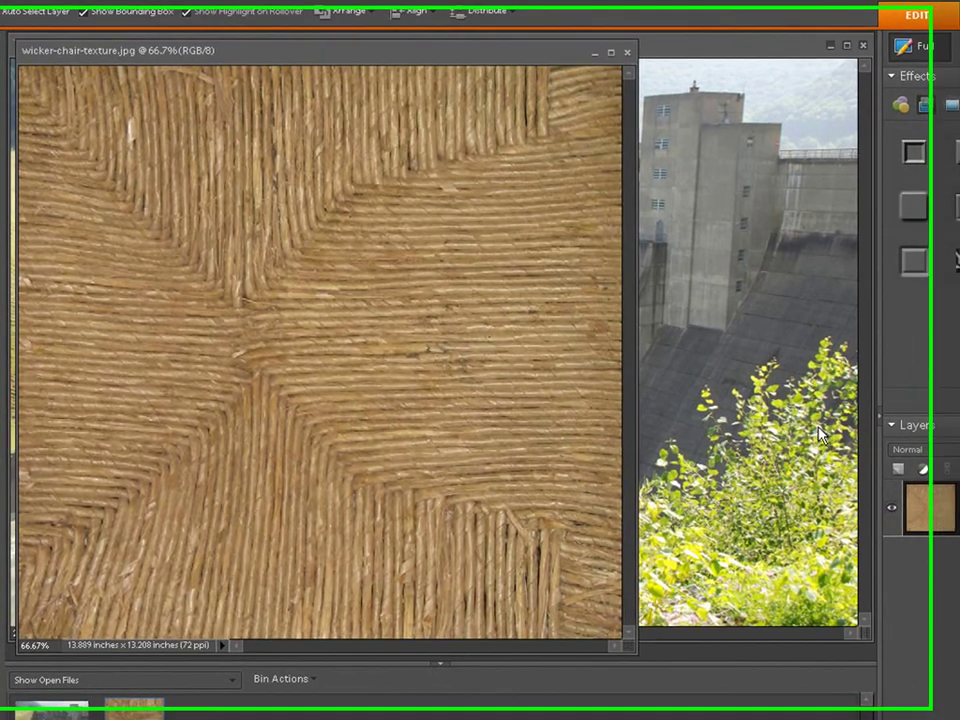
- Select all of the wicker texture and drag it onto the dam photo as Layer 1
{"action": "left_click", "coordinate": [820, 432]}
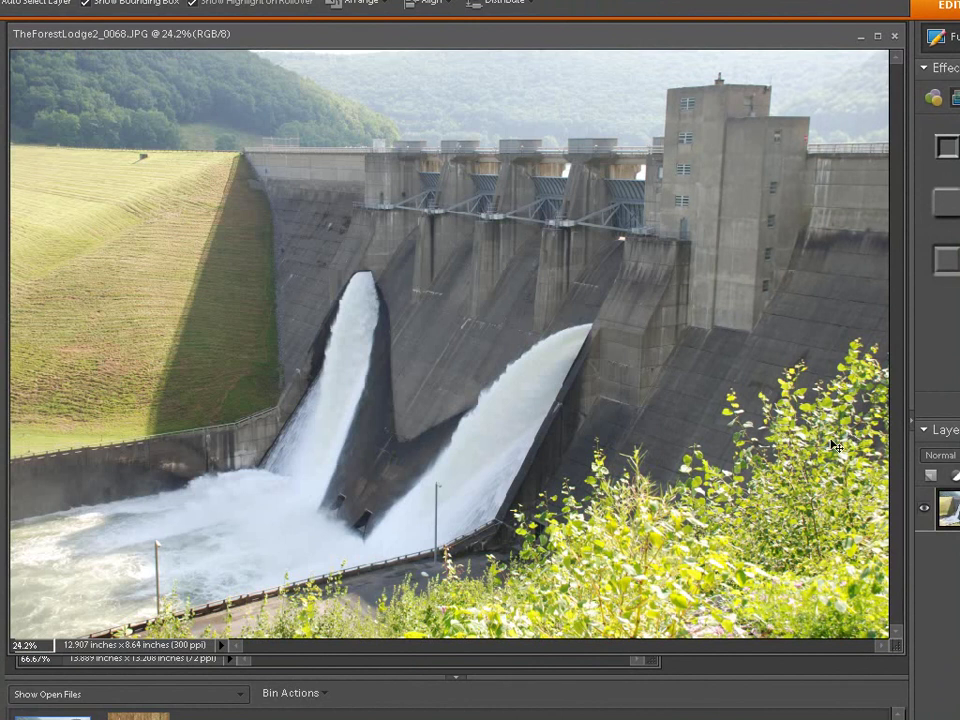
{"action": "left_click", "coordinate": [205, 666]}
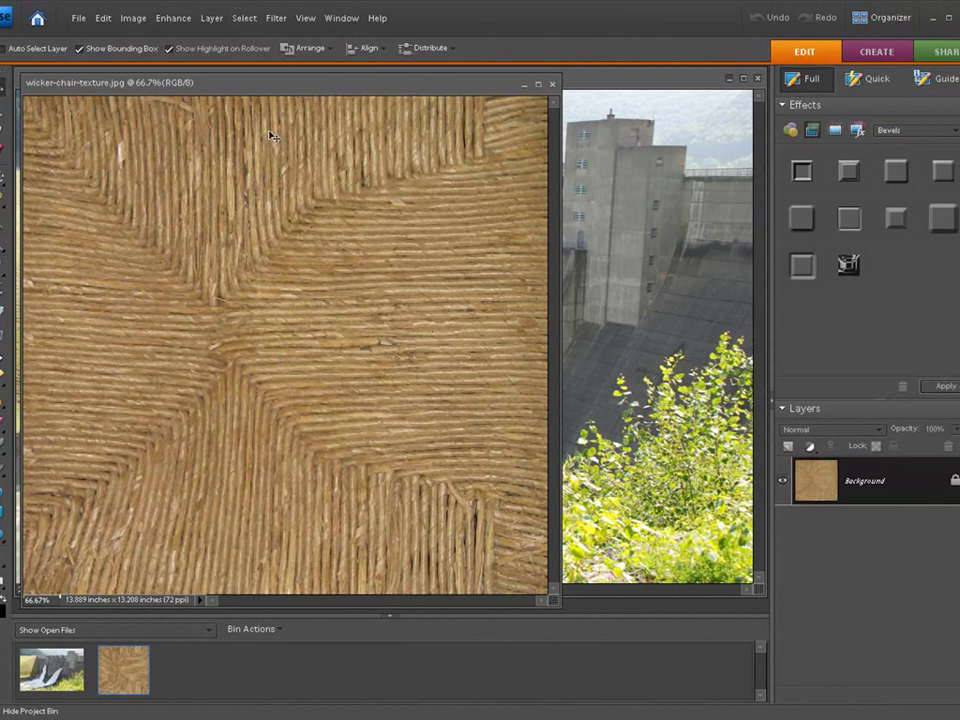
{"action": "left_click", "coordinate": [244, 18]}
{"action": "left_click", "coordinate": [246, 34]}
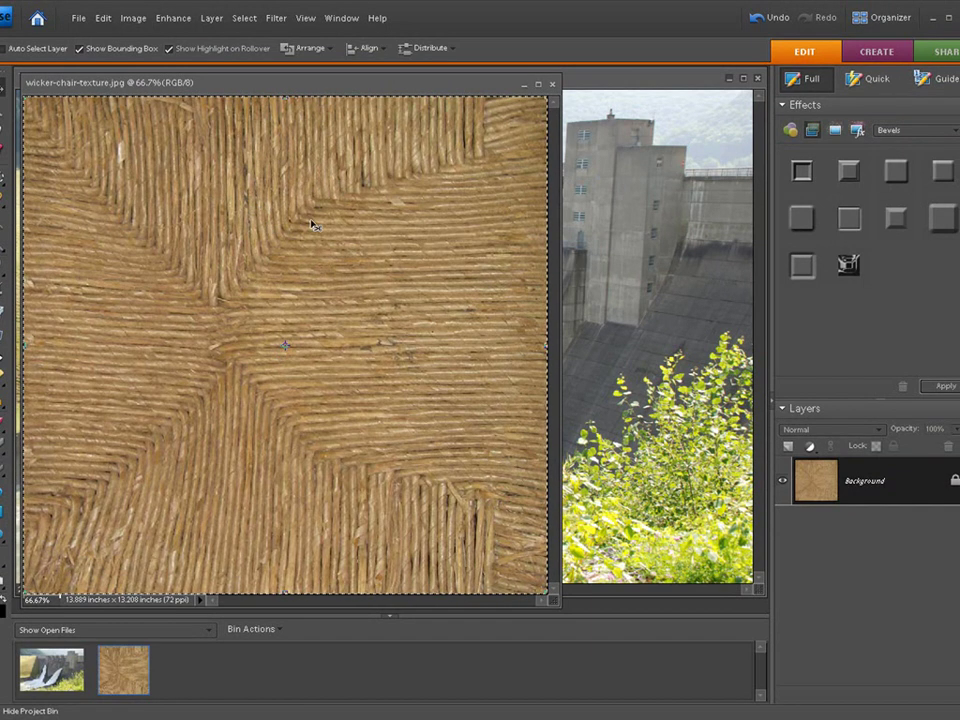
{"action": "left_click_drag", "start_coordinate": [264, 246], "coordinate": [391, 287]}
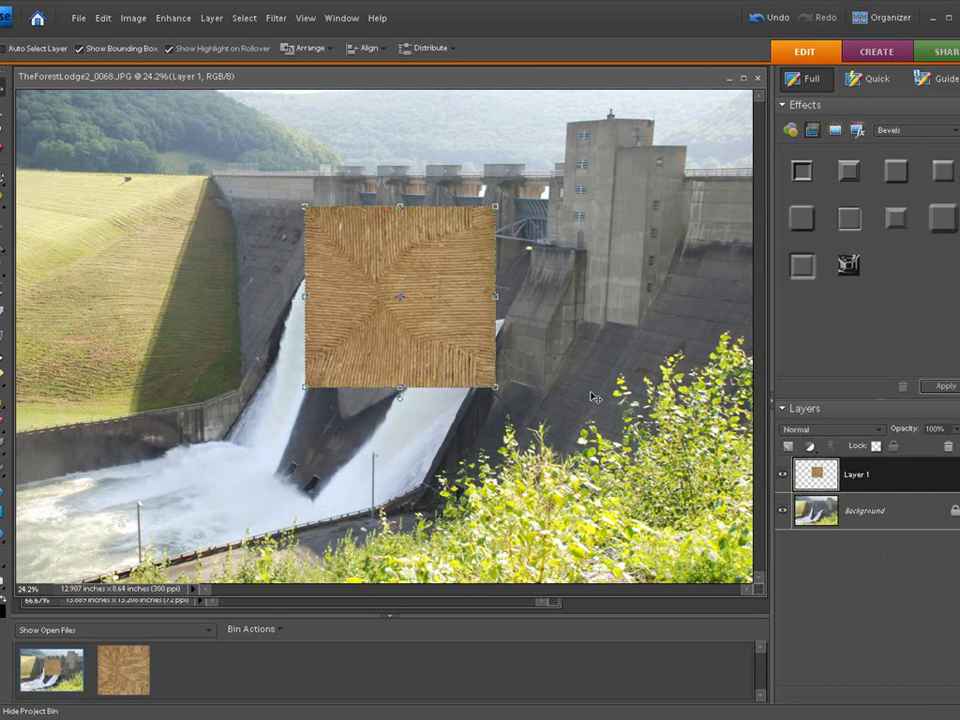
{"action": "left_click", "coordinate": [514, 603]}
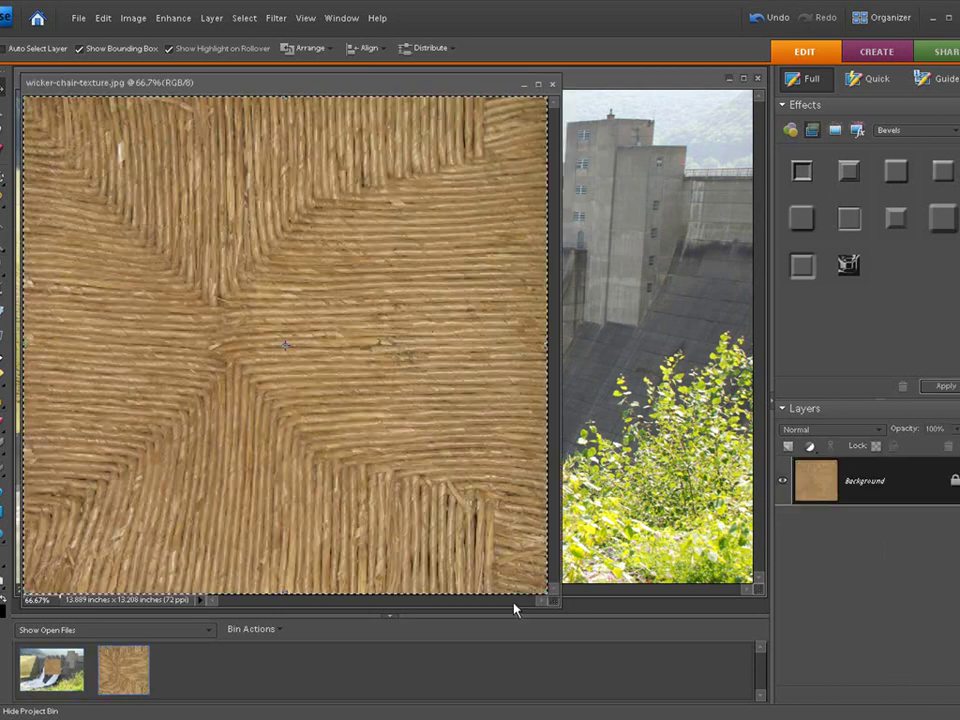
- Close the texture file, delete the stray Background copy, and duplicate Background with Ctrl+J
{"action": "left_click", "coordinate": [552, 83]}
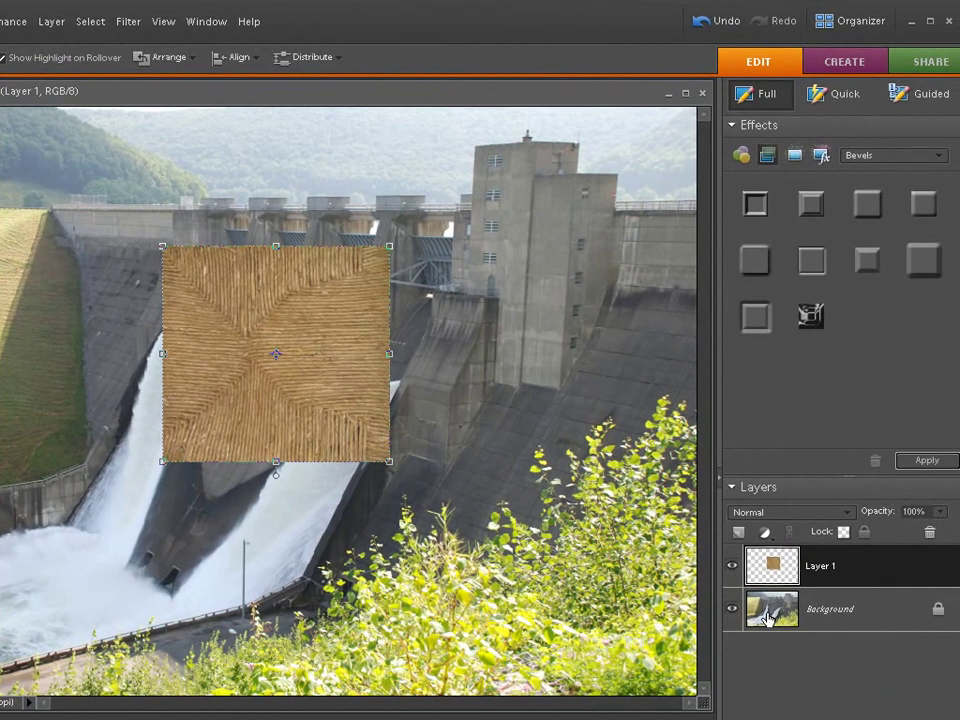
{"action": "left_click", "coordinate": [768, 617]}
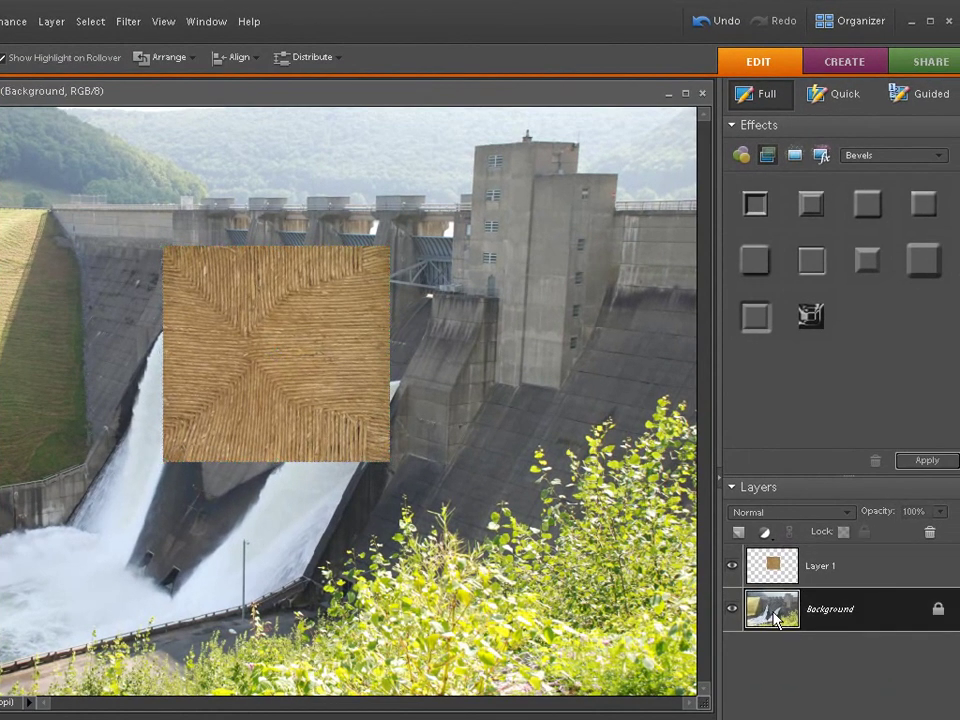
{"action": "left_click_drag", "start_coordinate": [768, 617], "coordinate": [738, 532]}
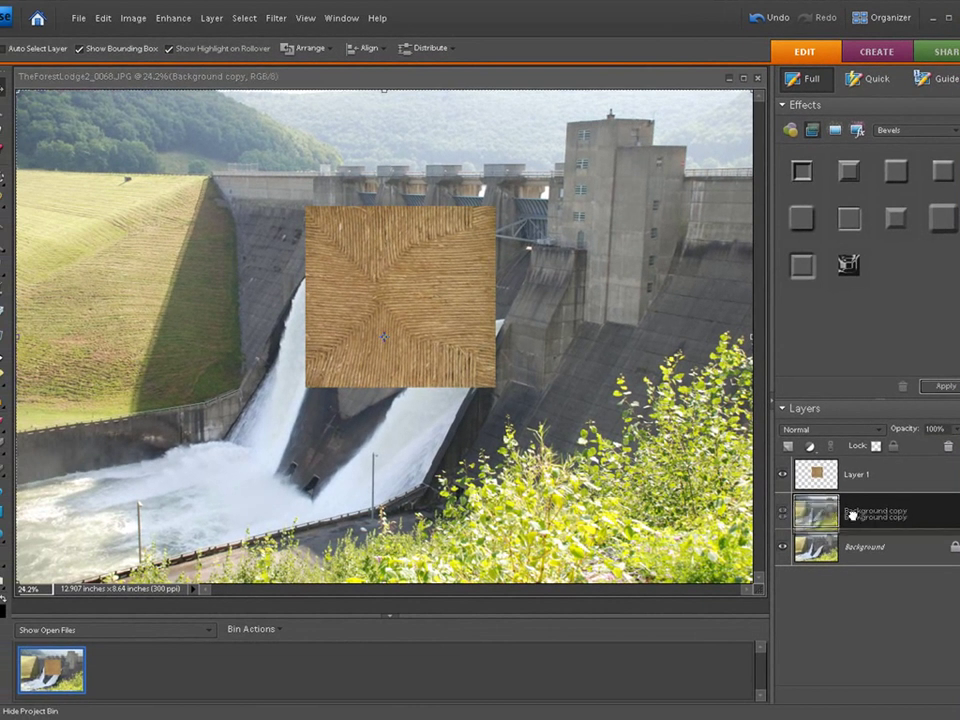
{"action": "left_click_drag", "start_coordinate": [819, 597], "coordinate": [932, 527]}
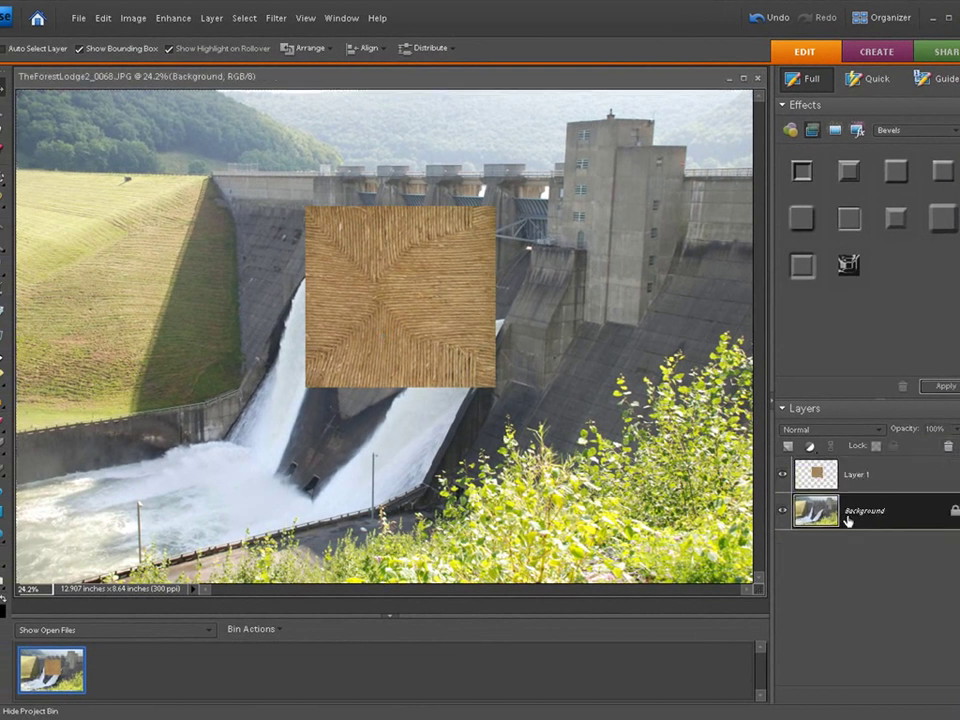
{"action": "left_click", "coordinate": [899, 484]}
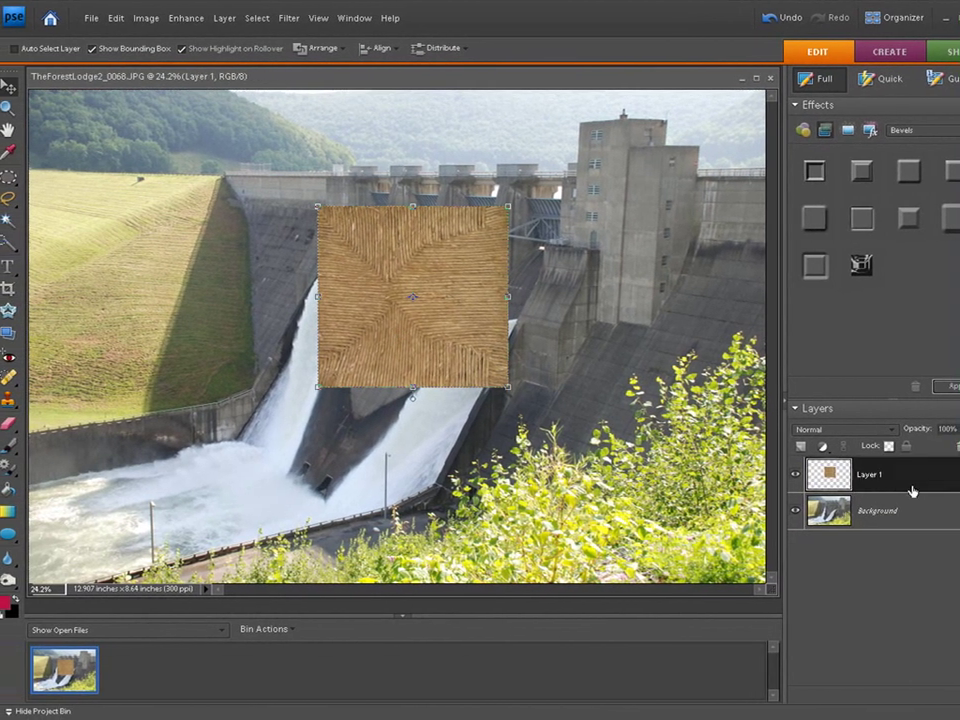
{"action": "left_click", "coordinate": [910, 511]}
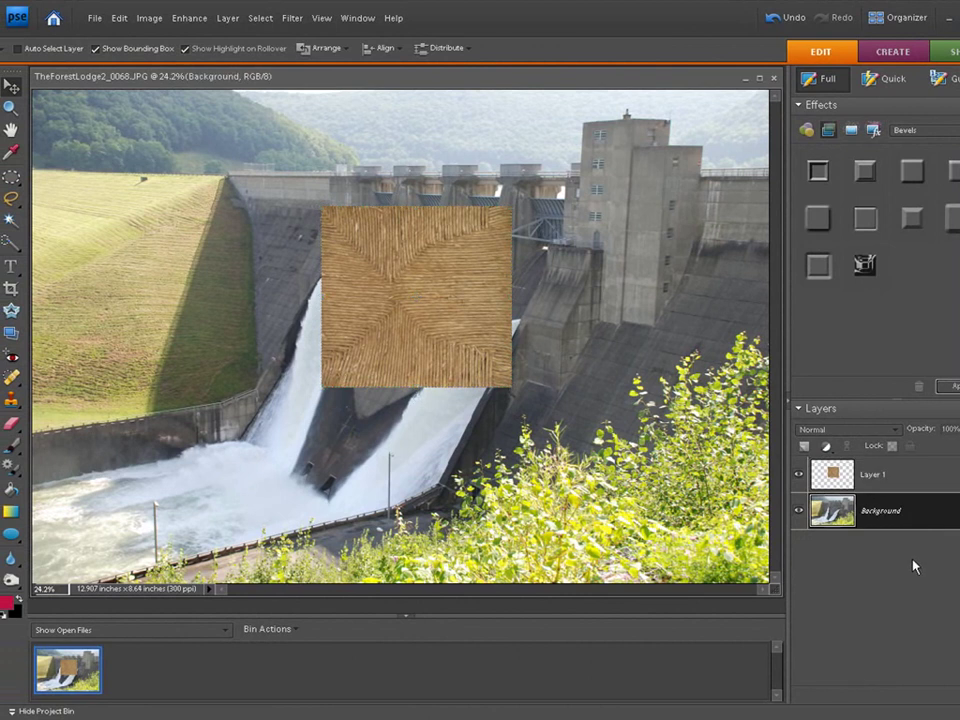
{"action": "key", "text": "ctrl+j"}
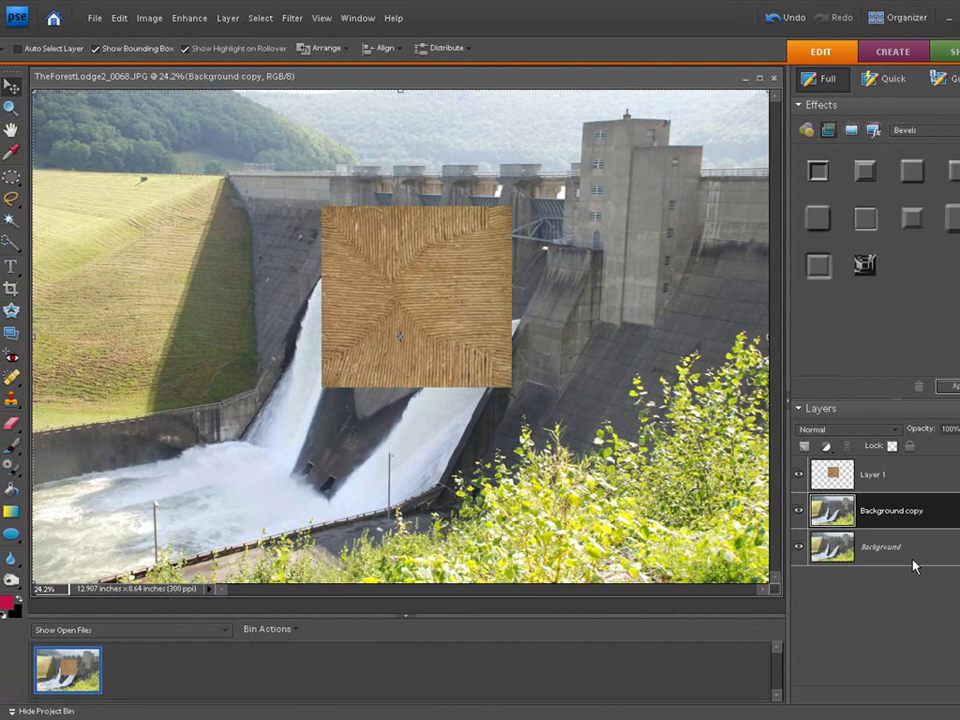
- Scale Layer 1's wicker texture to about 396.5% by 290.4% to cover the whole dam photo
{"action": "left_click", "coordinate": [911, 474]}
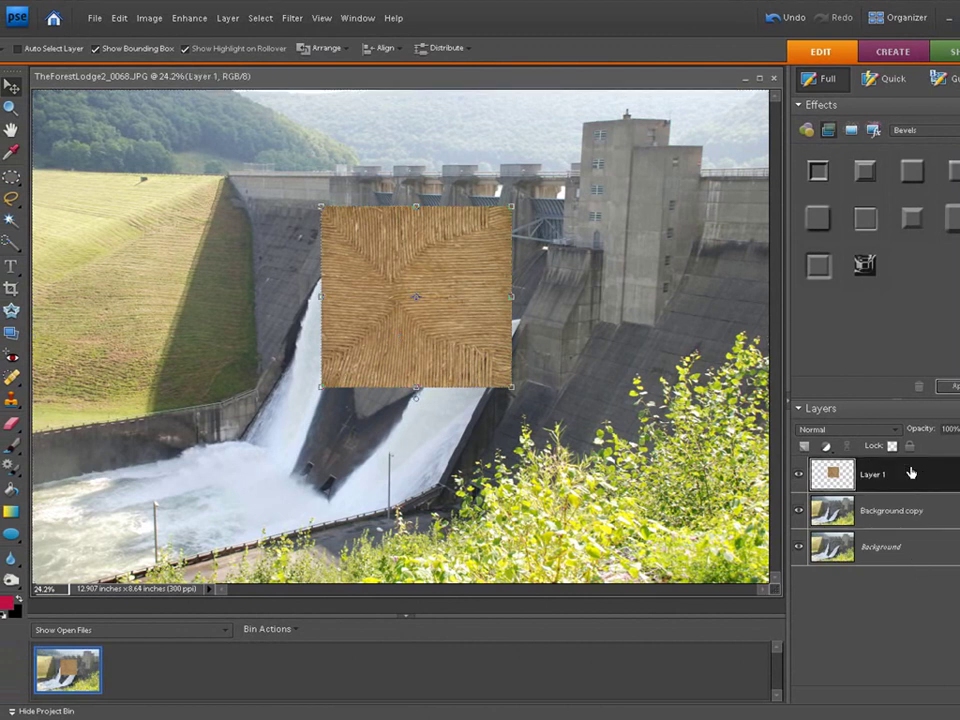
{"action": "left_click_drag", "start_coordinate": [424, 270], "coordinate": [420, 257]}
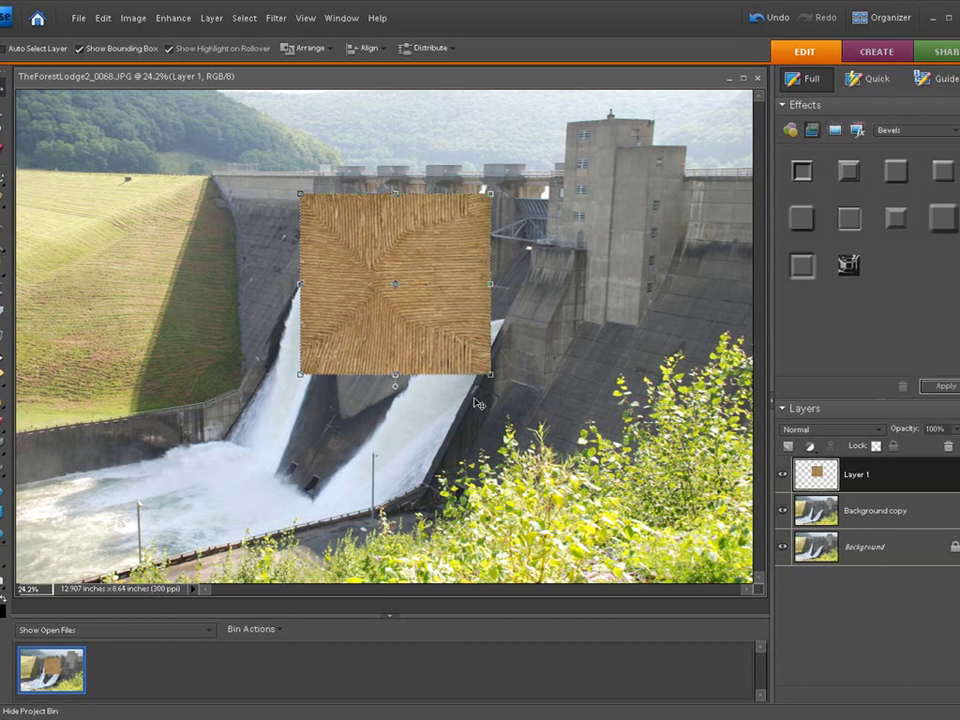
{"action": "left_click_drag", "start_coordinate": [491, 375], "coordinate": [680, 537]}
{"action": "left_click_drag", "start_coordinate": [535, 395], "coordinate": [447, 361]}
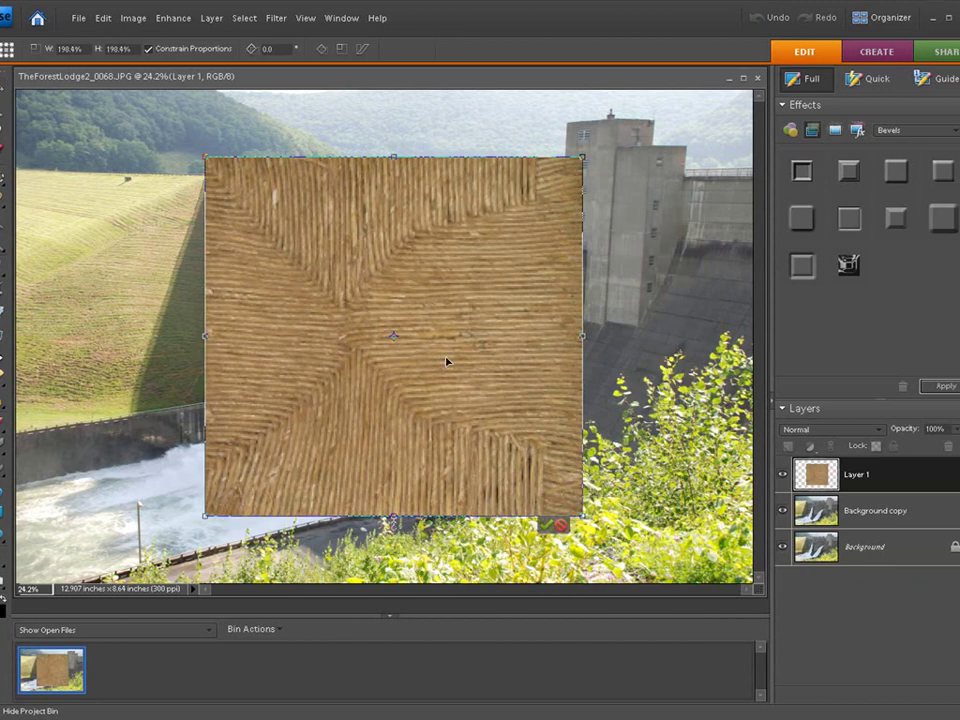
{"action": "left_click_drag", "start_coordinate": [577, 346], "coordinate": [757, 347]}
{"action": "left_click_drag", "start_coordinate": [205, 336], "coordinate": [16, 336]}
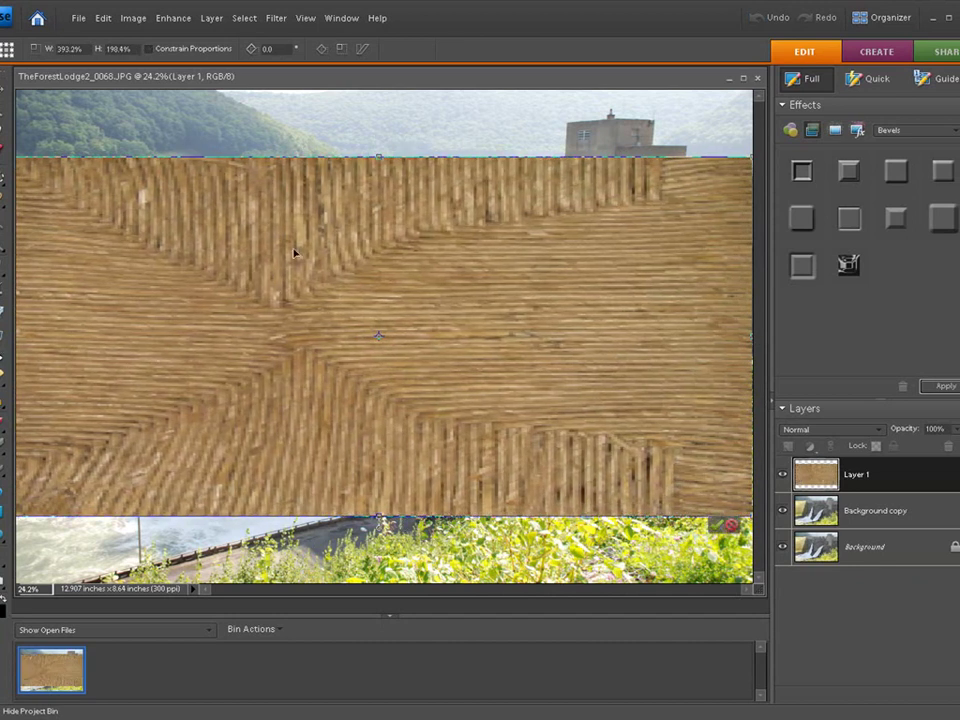
{"action": "left_click_drag", "start_coordinate": [378, 156], "coordinate": [390, 89]}
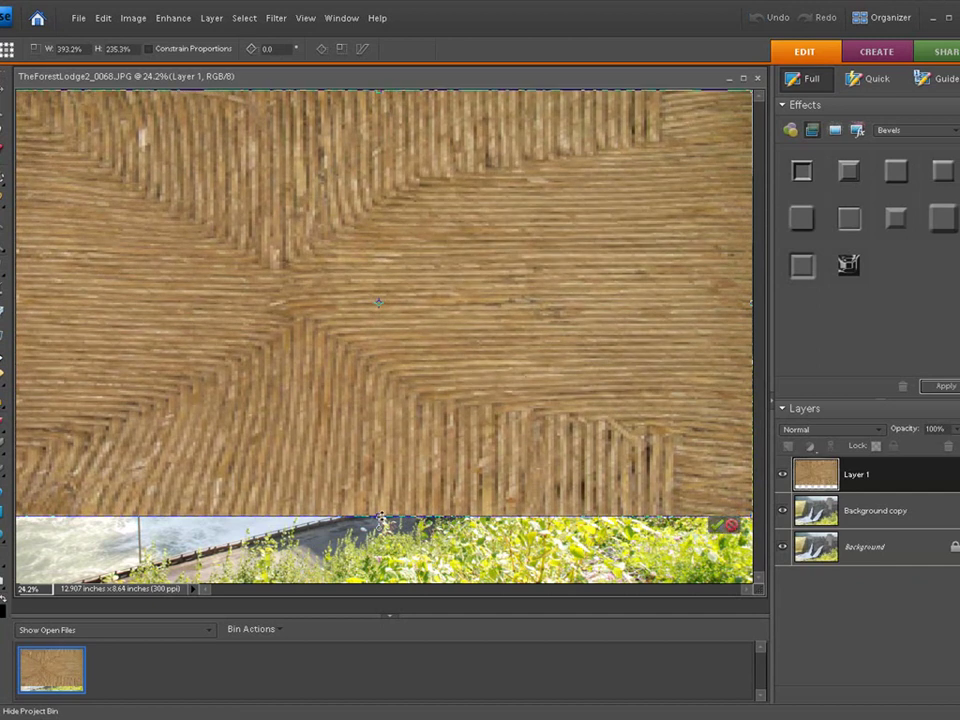
{"action": "left_click_drag", "start_coordinate": [380, 516], "coordinate": [381, 600]}
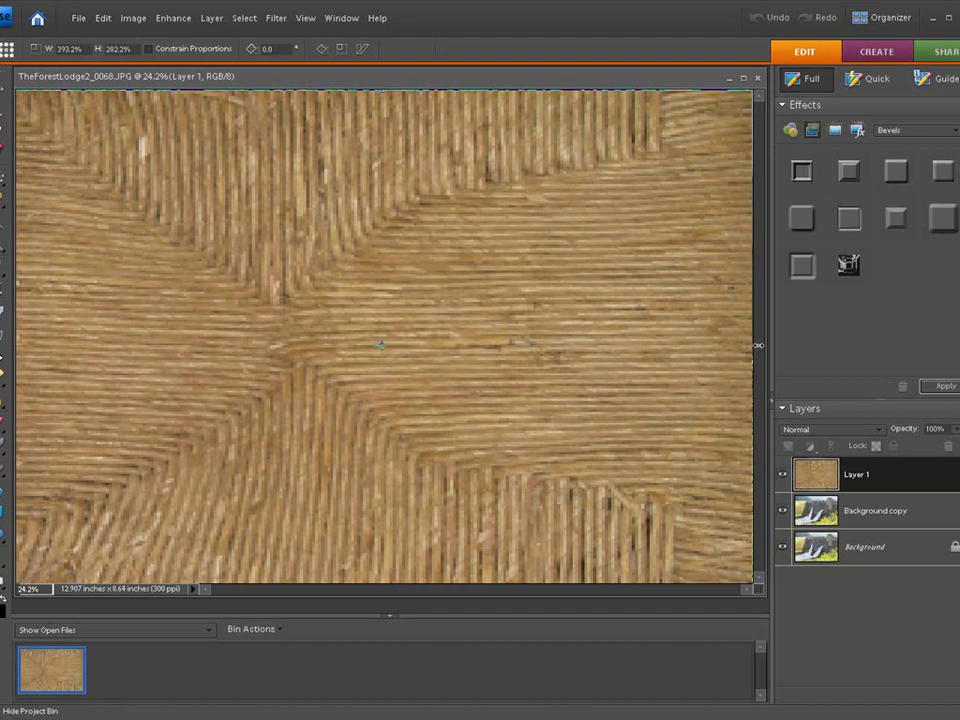
{"action": "left_click_drag", "start_coordinate": [751, 343], "coordinate": [757, 343]}
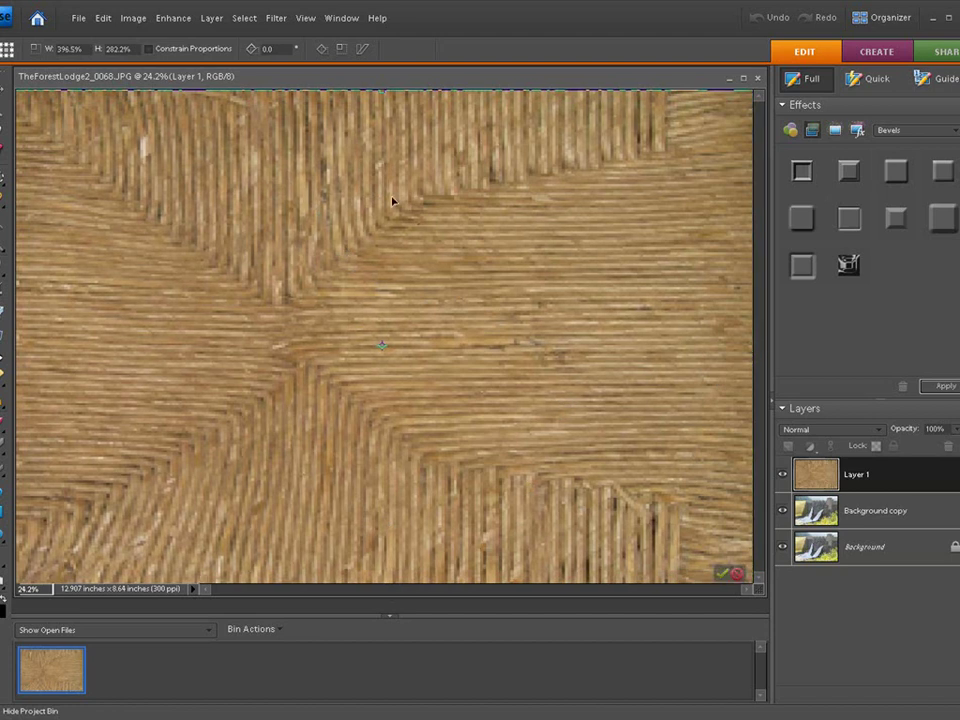
{"action": "left_click_drag", "start_coordinate": [381, 95], "coordinate": [381, 81]}
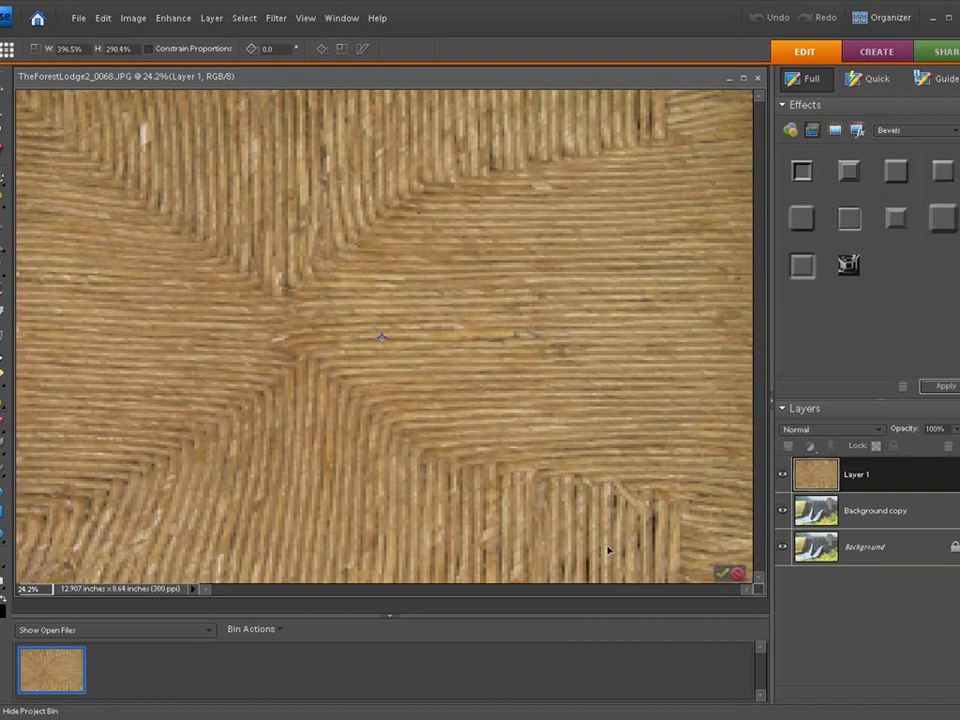
{"action": "left_click", "coordinate": [723, 572]}
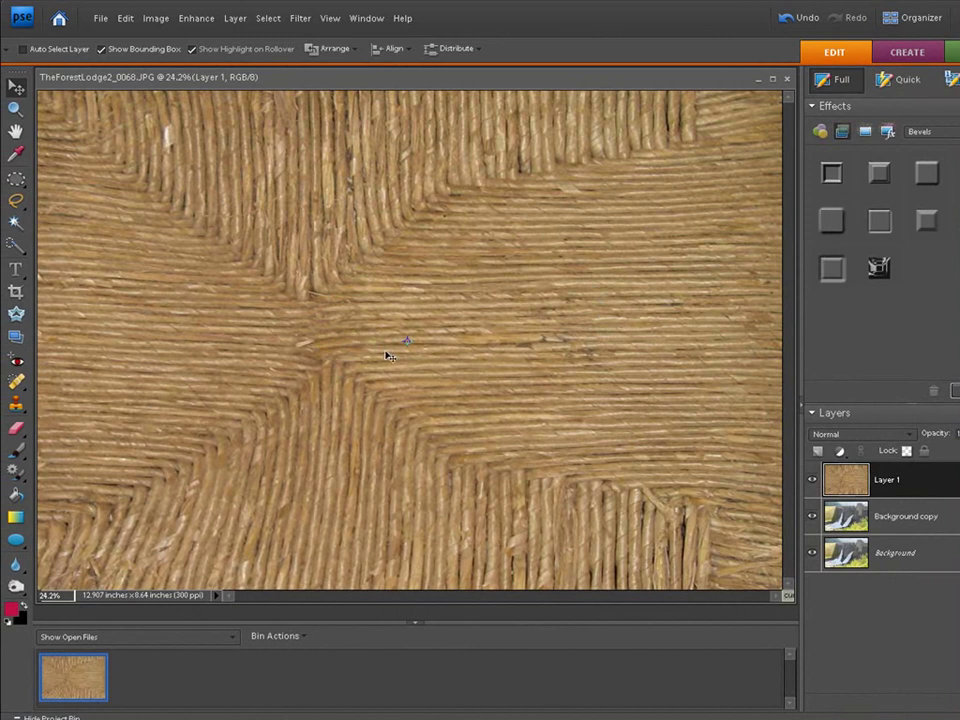
- Set Layer 1's blend mode to Overlay, giving the dam a woven look
{"action": "left_click", "coordinate": [910, 435]}
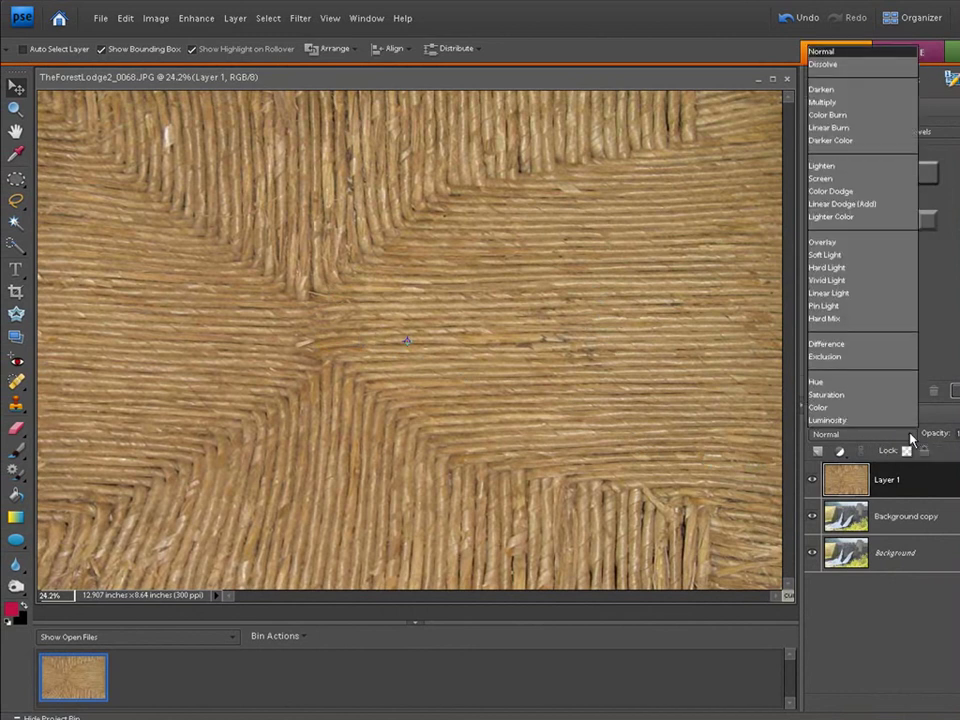
{"action": "left_click", "coordinate": [910, 435]}
{"action": "left_click", "coordinate": [910, 435]}
{"action": "left_click", "coordinate": [862, 250]}
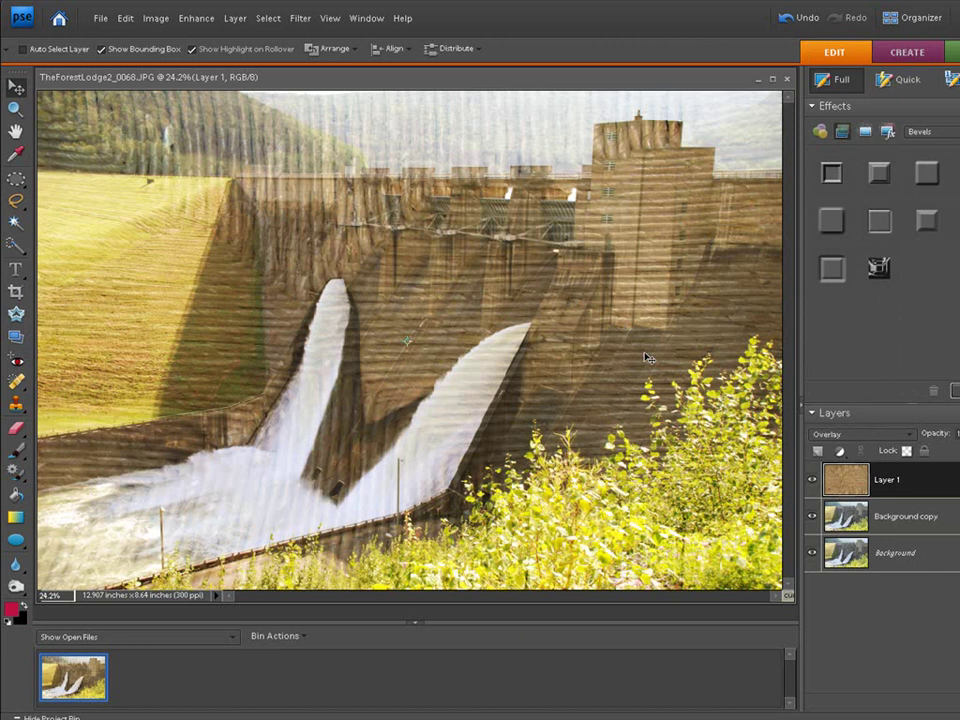
{"action": "left_click", "coordinate": [910, 443]}
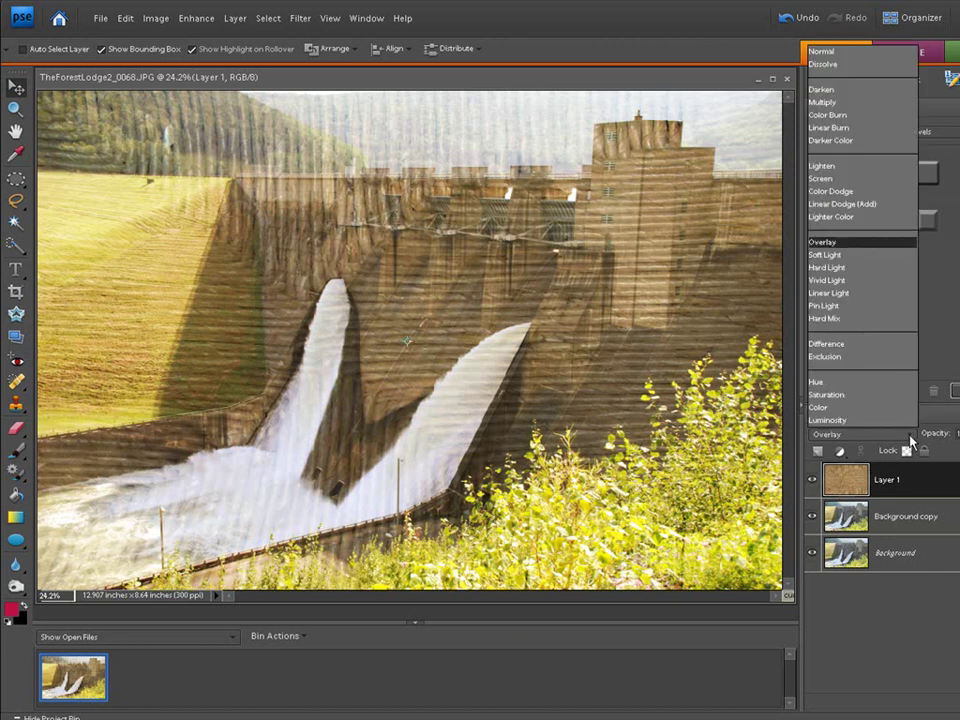
- Cycle Layer 1's wicker texture through Dissolve and Darken, settling on Multiply blending
{"action": "left_click", "coordinate": [862, 66]}
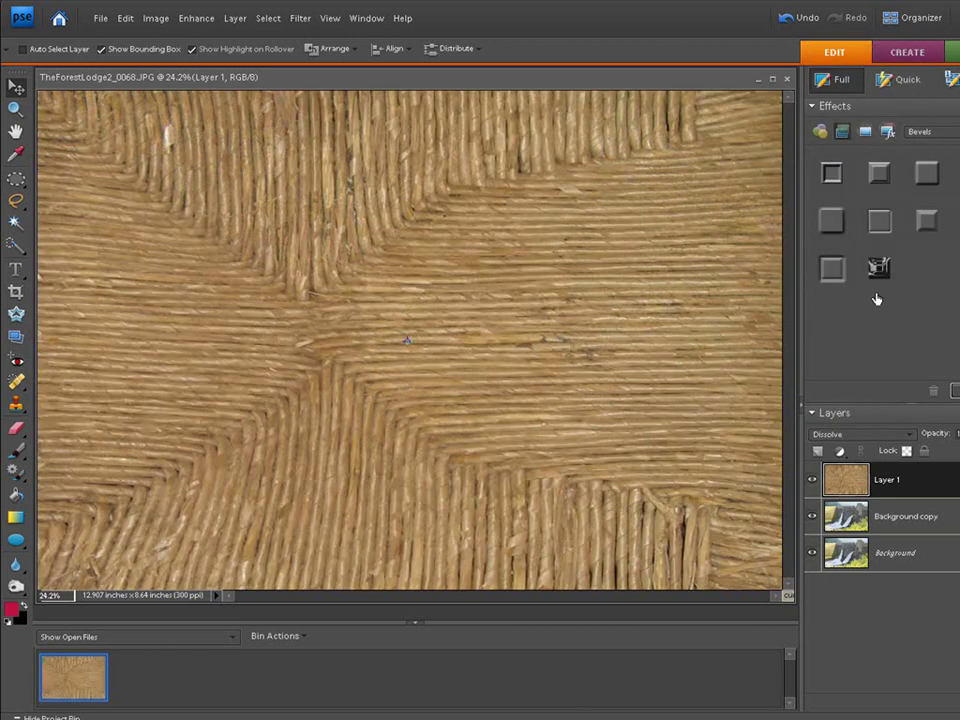
{"action": "left_click", "coordinate": [909, 435]}
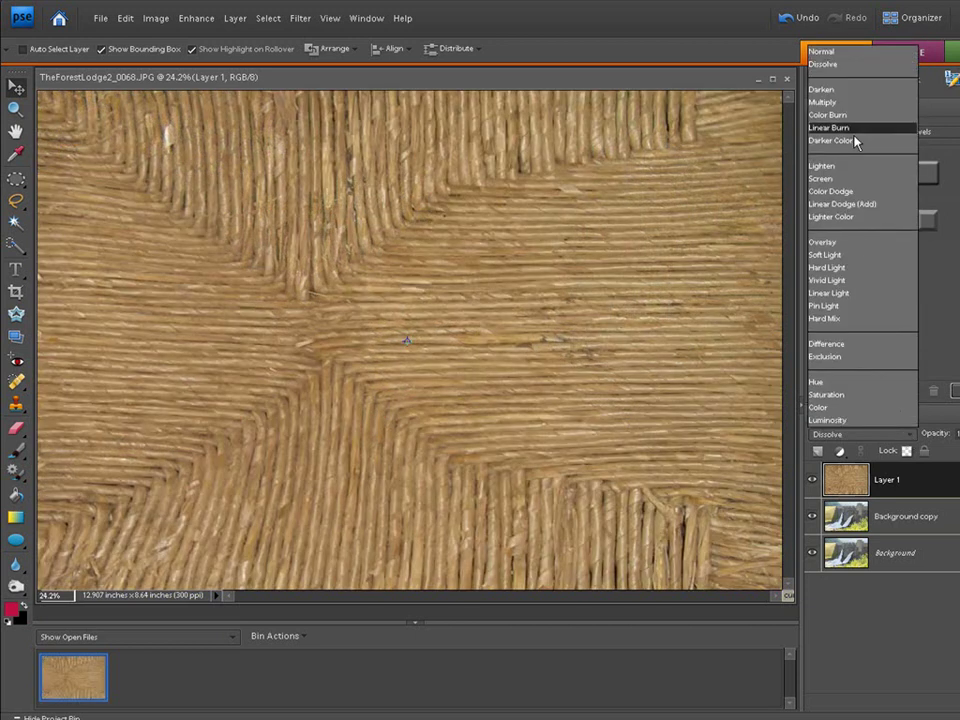
{"action": "left_click", "coordinate": [853, 92]}
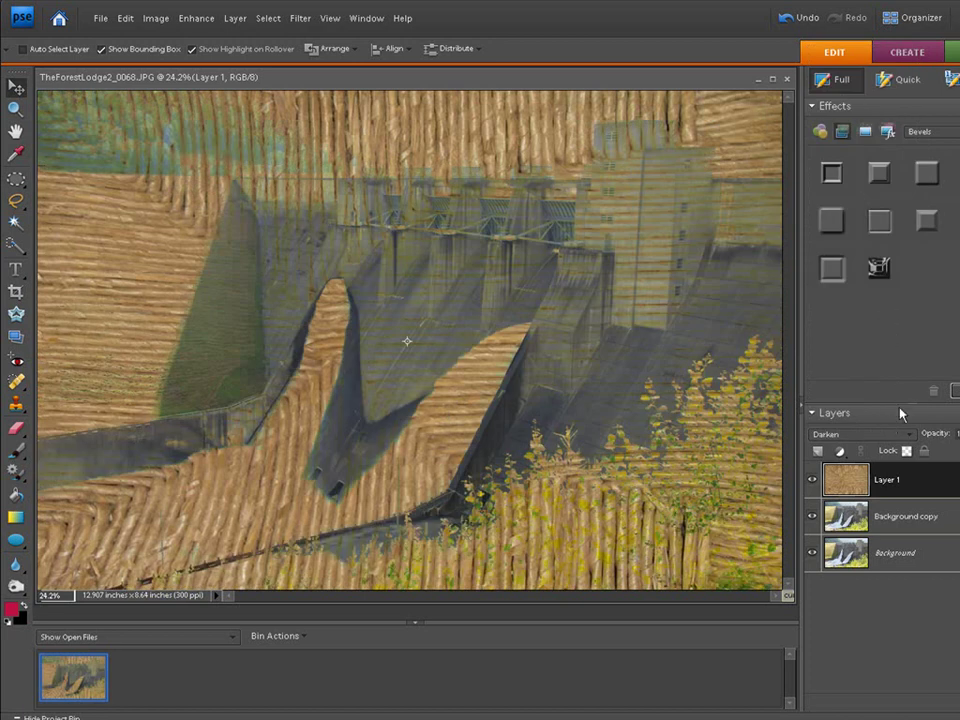
{"action": "left_click", "coordinate": [912, 435]}
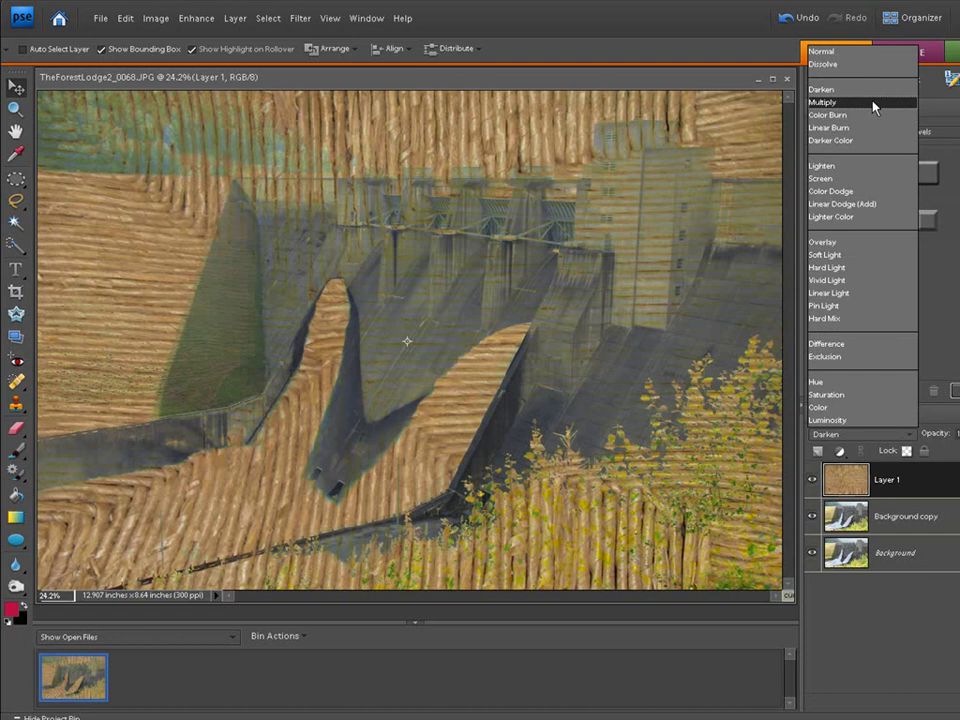
{"action": "left_click", "coordinate": [873, 102]}
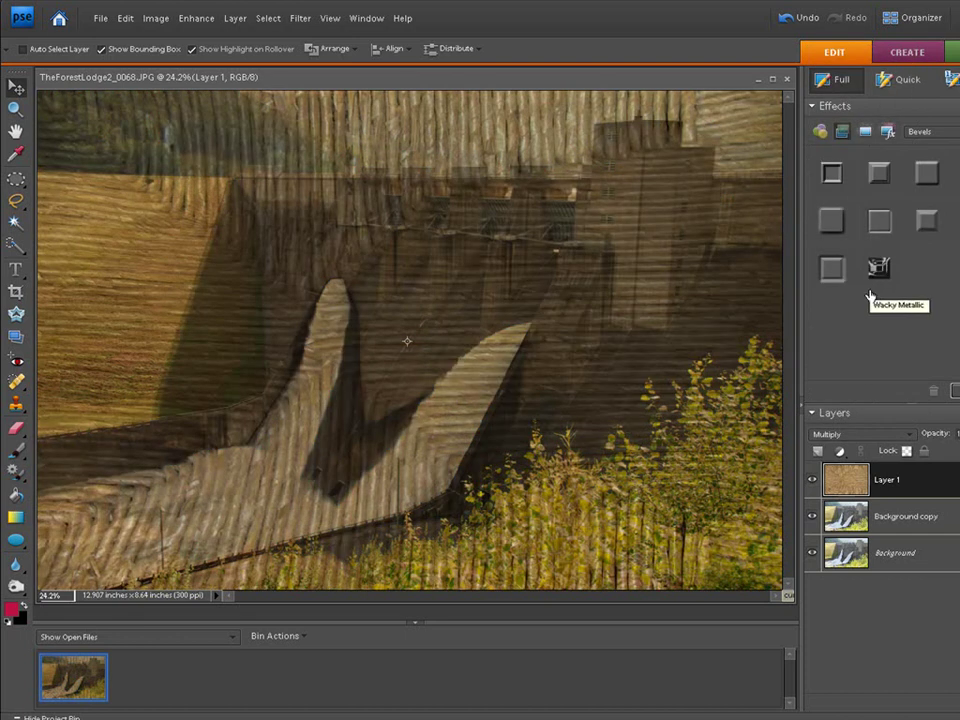
{"action": "left_click_drag", "start_coordinate": [874, 268], "coordinate": [898, 322]}
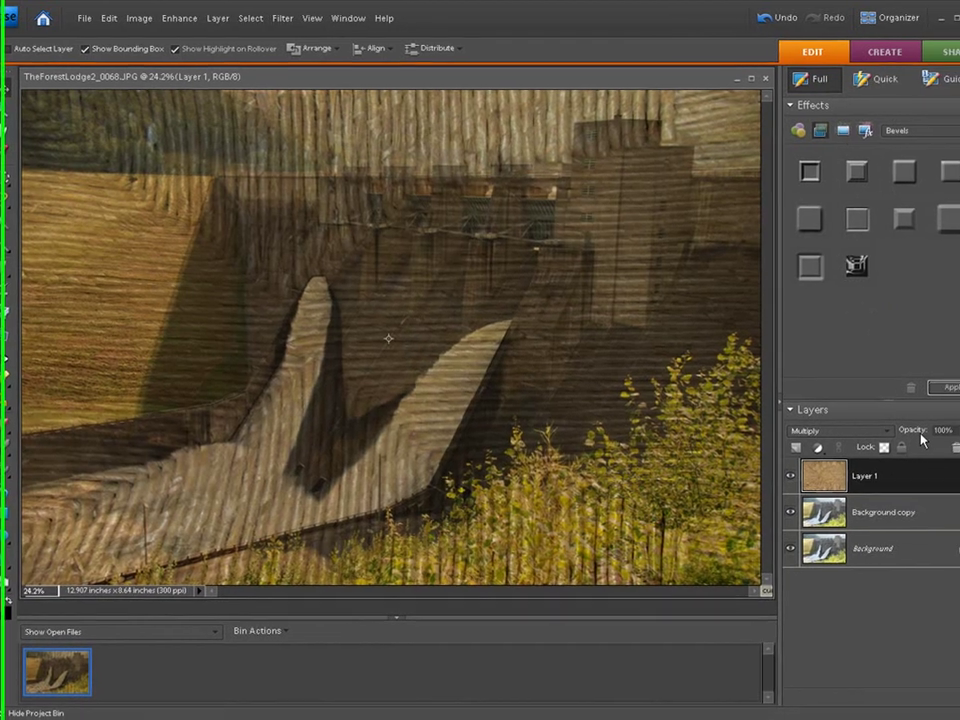
{"action": "mouse_move", "coordinate": [911, 435]}
{"action": "left_mouse_down"}
{"action": "mouse_move", "coordinate": [870, 437]}
{"action": "mouse_move", "coordinate": [893, 440]}
{"action": "left_mouse_up"}
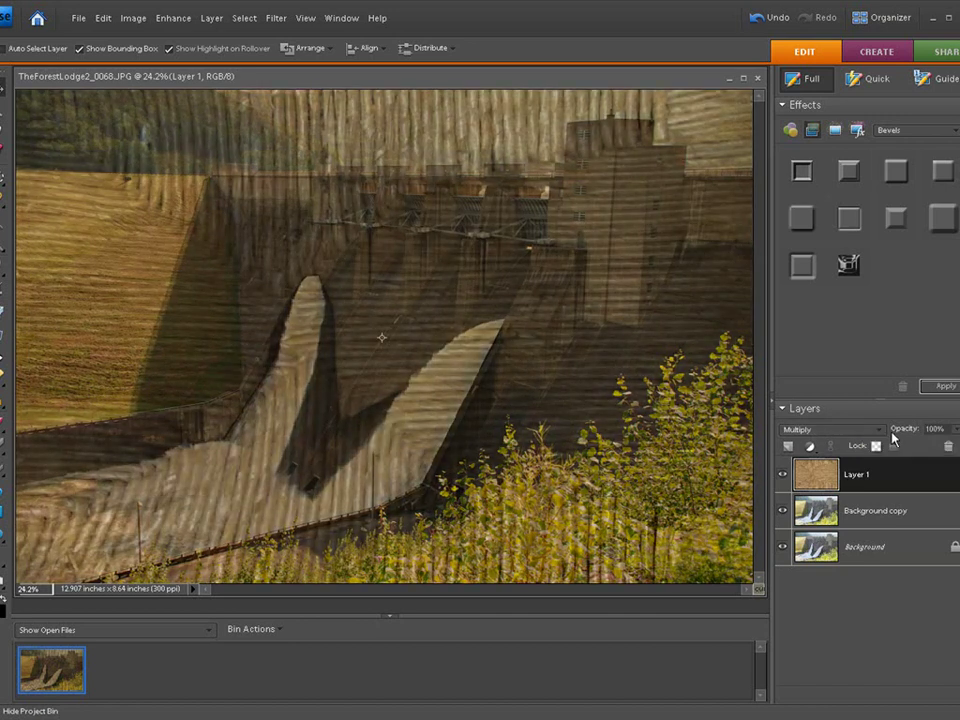
- Preview Color Burn, Linear Burn and Darker Color blending on the wicker texture layer
{"action": "left_click", "coordinate": [855, 429]}
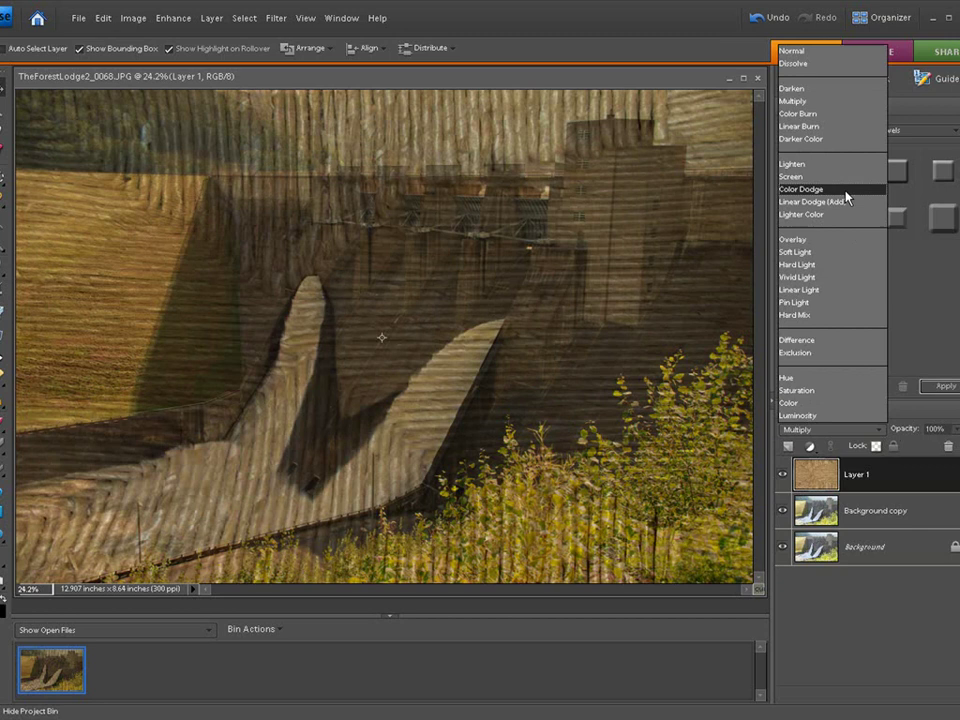
{"action": "left_click", "coordinate": [838, 117]}
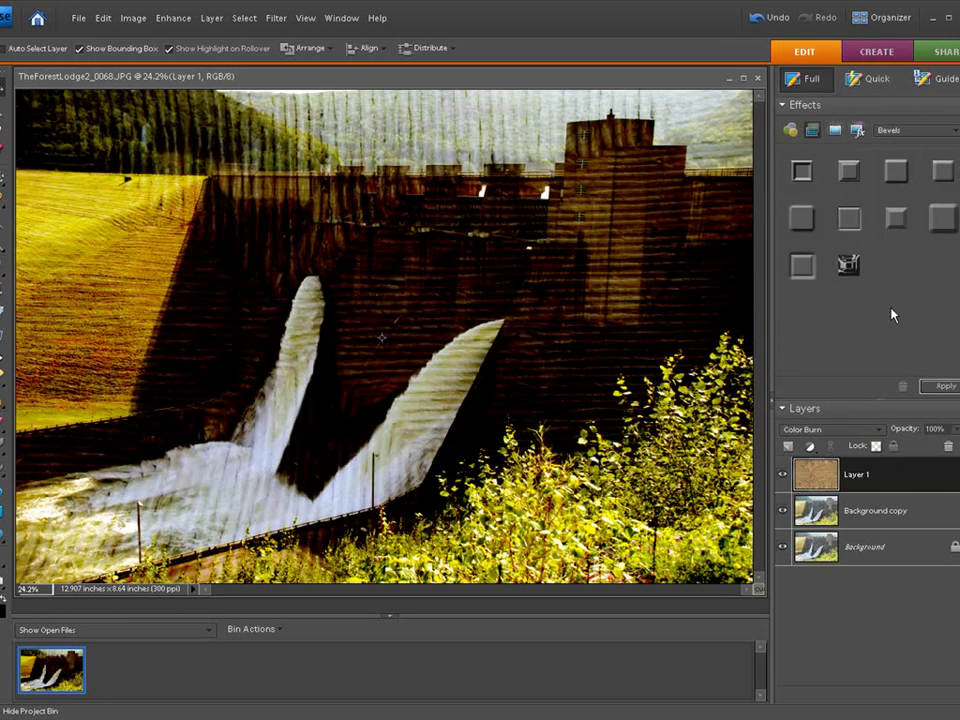
{"action": "left_click", "coordinate": [877, 433]}
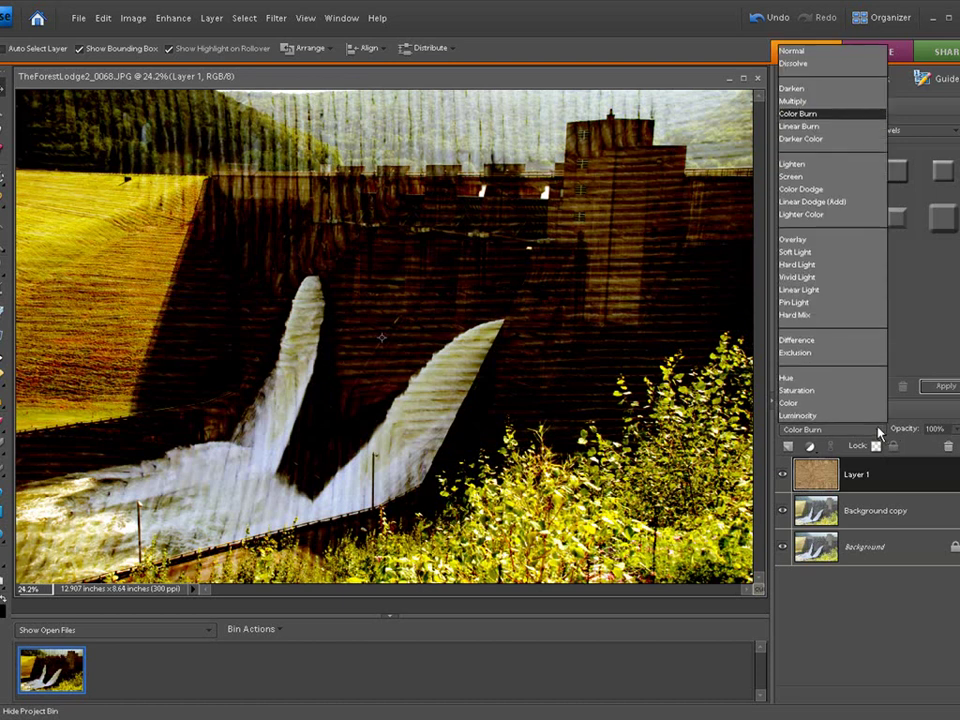
{"action": "left_click", "coordinate": [838, 126]}
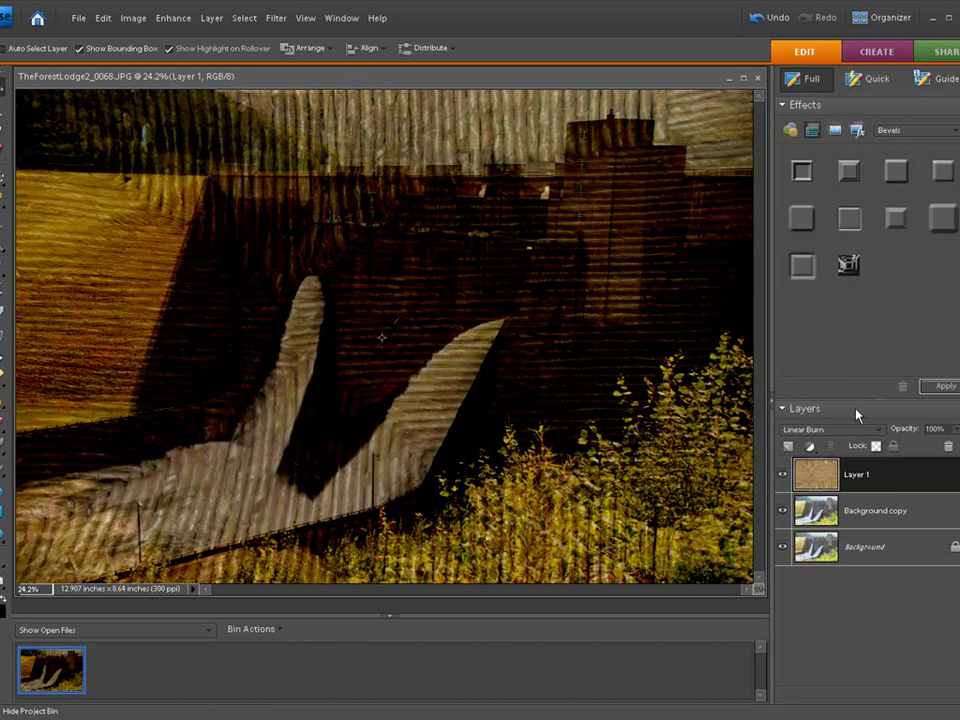
{"action": "left_click", "coordinate": [877, 433]}
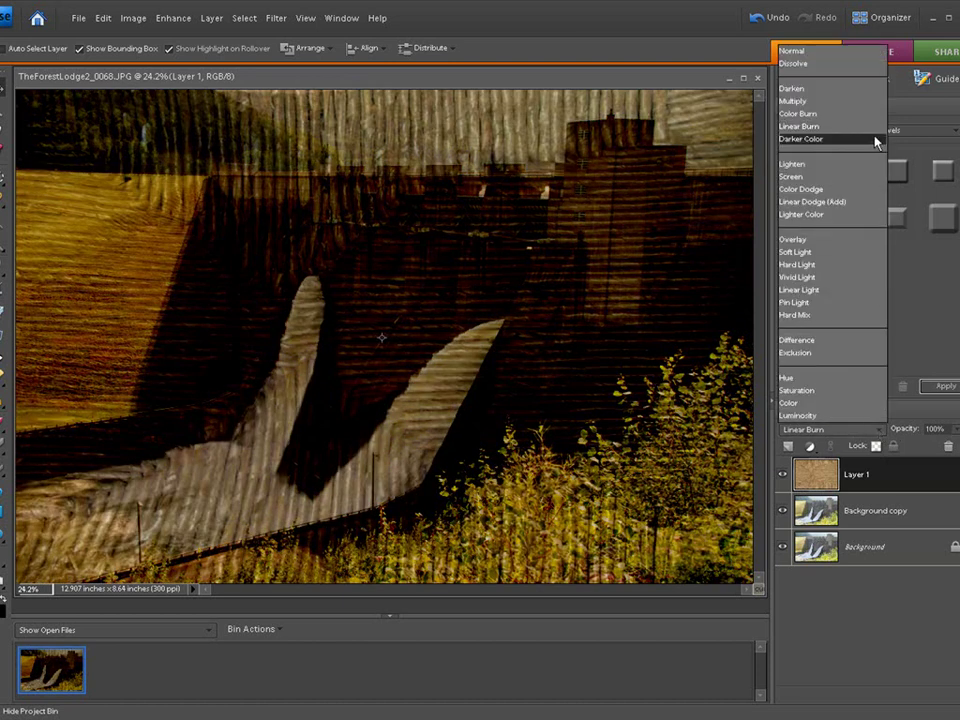
{"action": "left_click", "coordinate": [822, 139]}
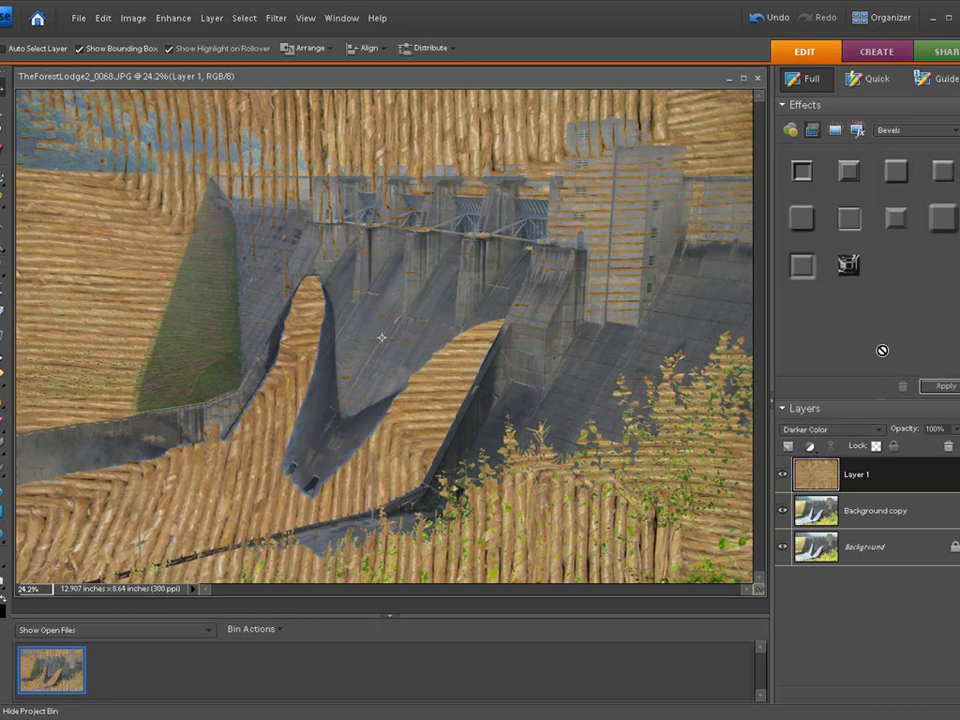
- Preview Lighten, Screen, Color Dodge, Linear Dodge (Add) and Lighter Color on the texture
{"action": "left_click", "coordinate": [877, 430]}
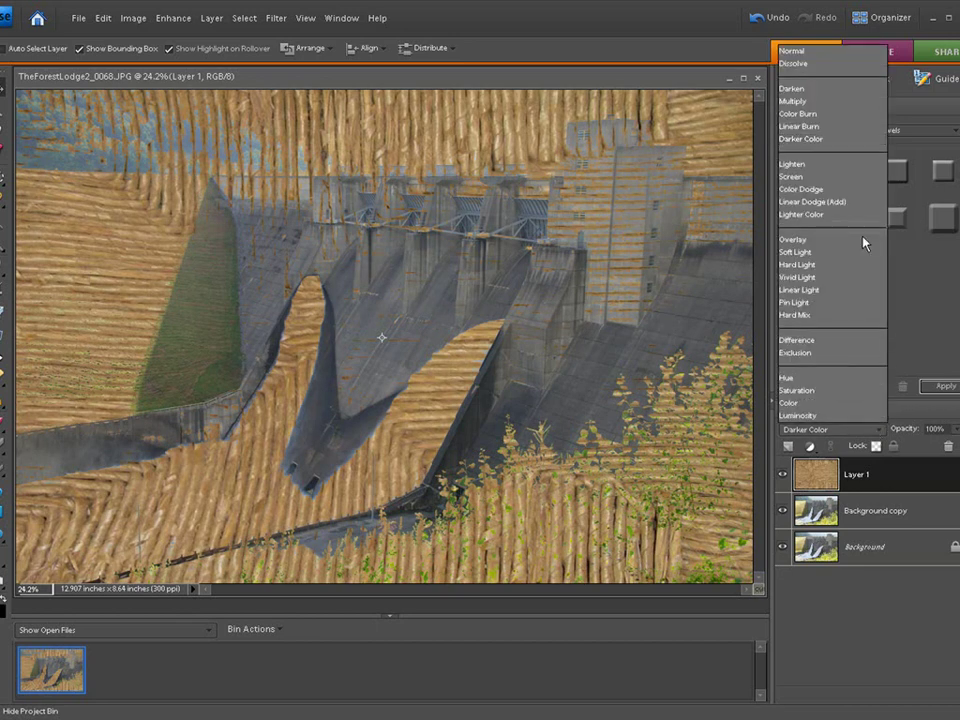
{"action": "left_click", "coordinate": [853, 165]}
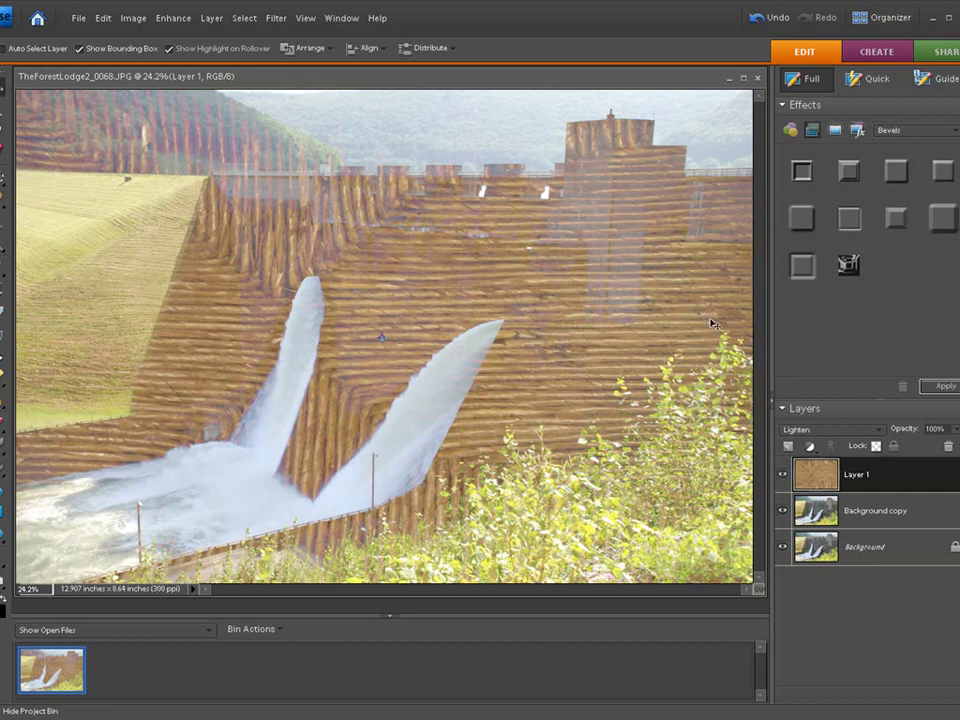
{"action": "left_click", "coordinate": [877, 429]}
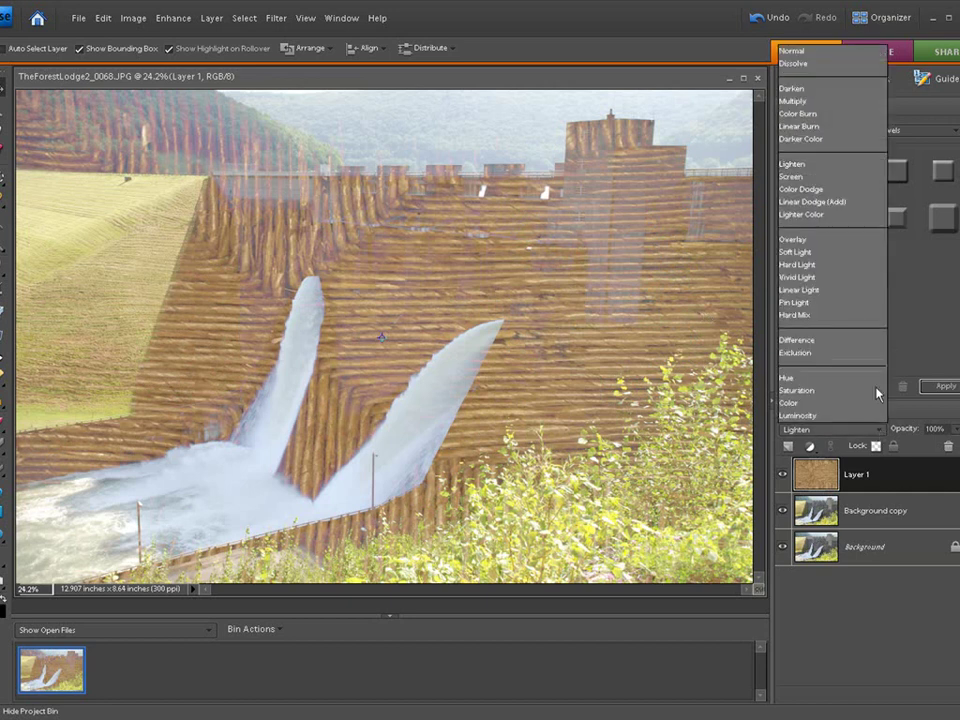
{"action": "left_click", "coordinate": [850, 177]}
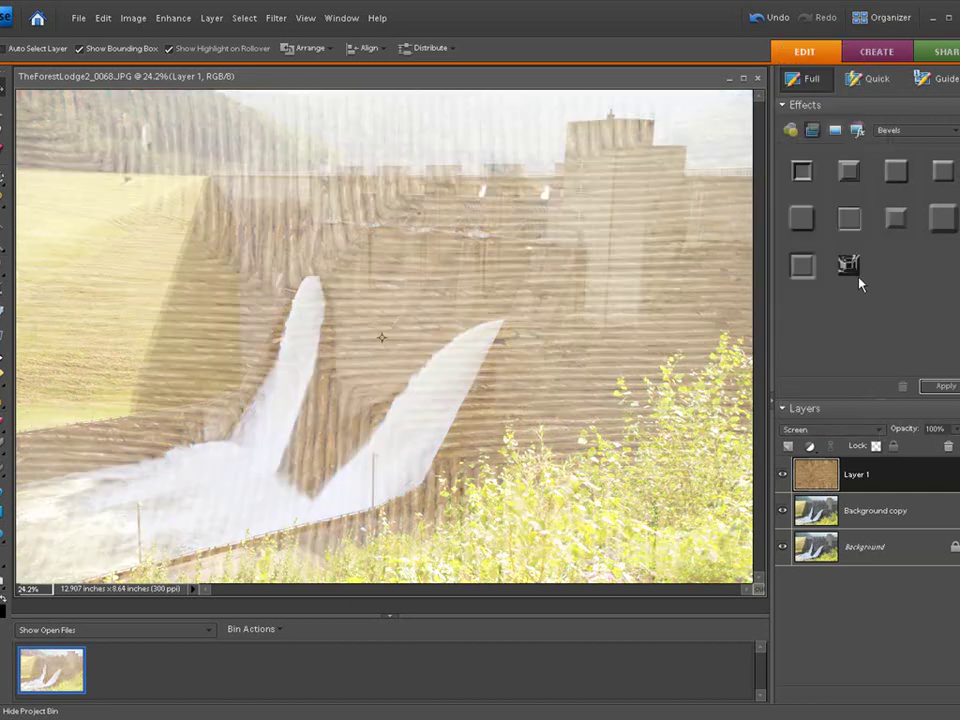
{"action": "left_click", "coordinate": [877, 429]}
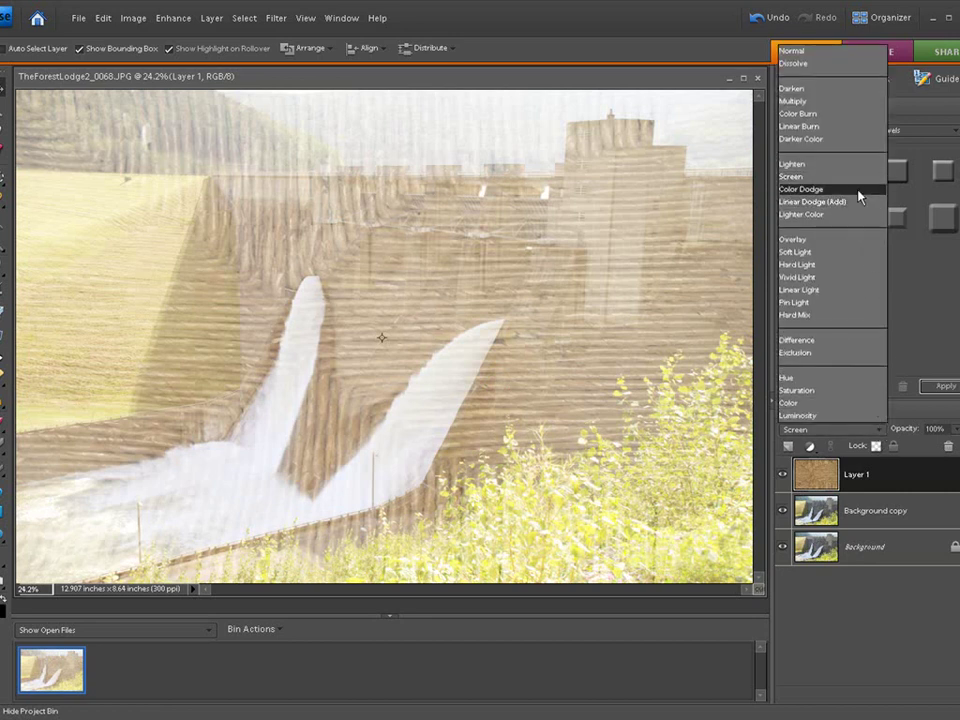
{"action": "left_click", "coordinate": [858, 192]}
{"action": "left_click", "coordinate": [880, 433]}
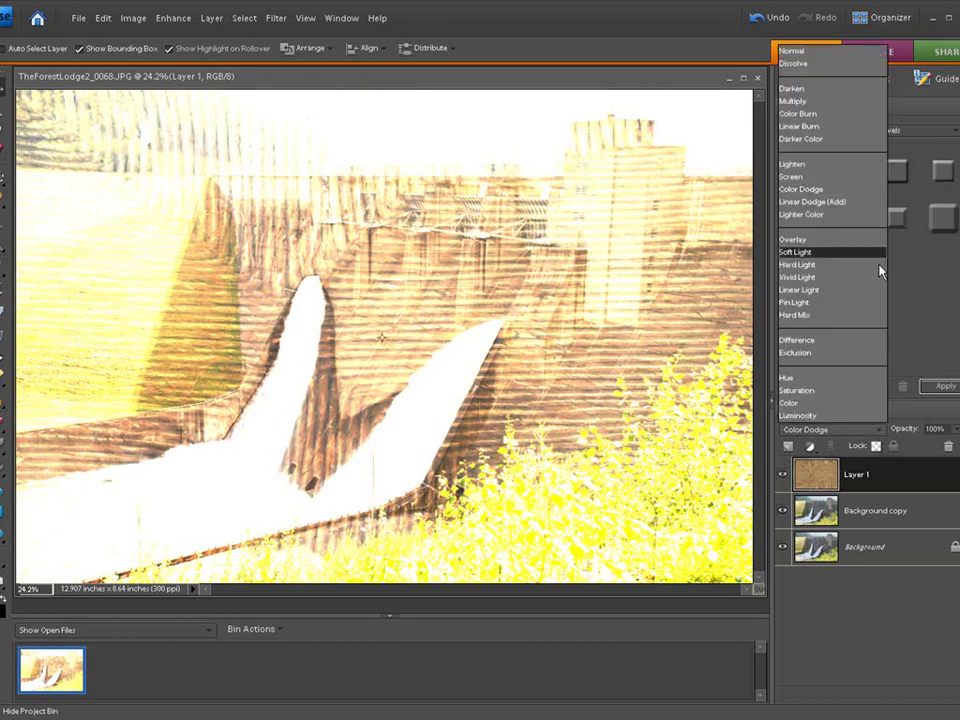
{"action": "left_click", "coordinate": [876, 206]}
{"action": "left_click", "coordinate": [885, 430]}
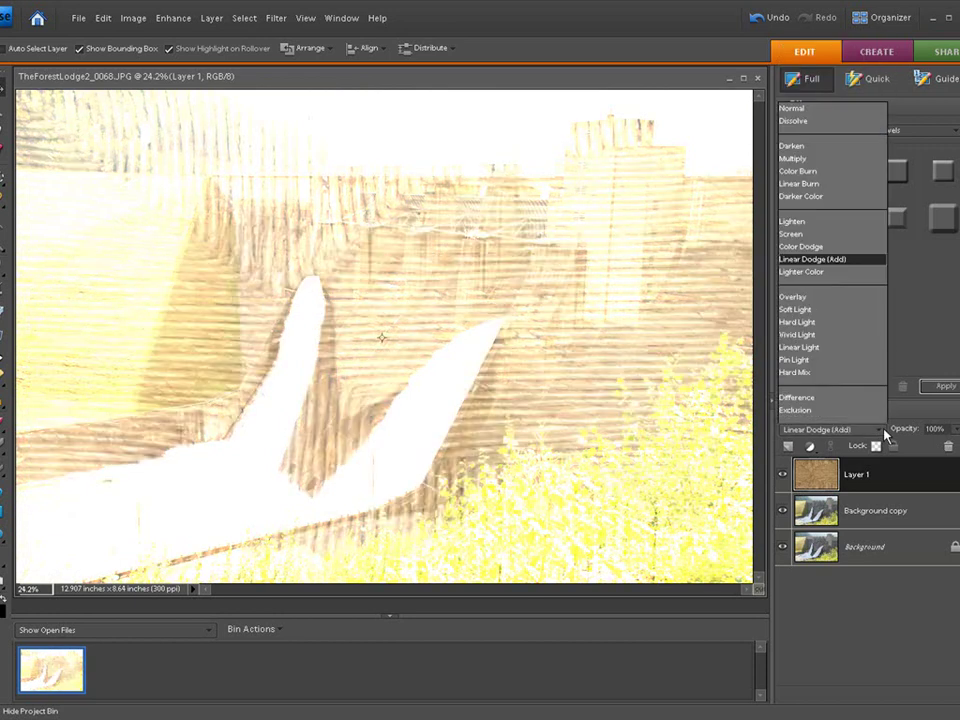
{"action": "left_click", "coordinate": [866, 214]}
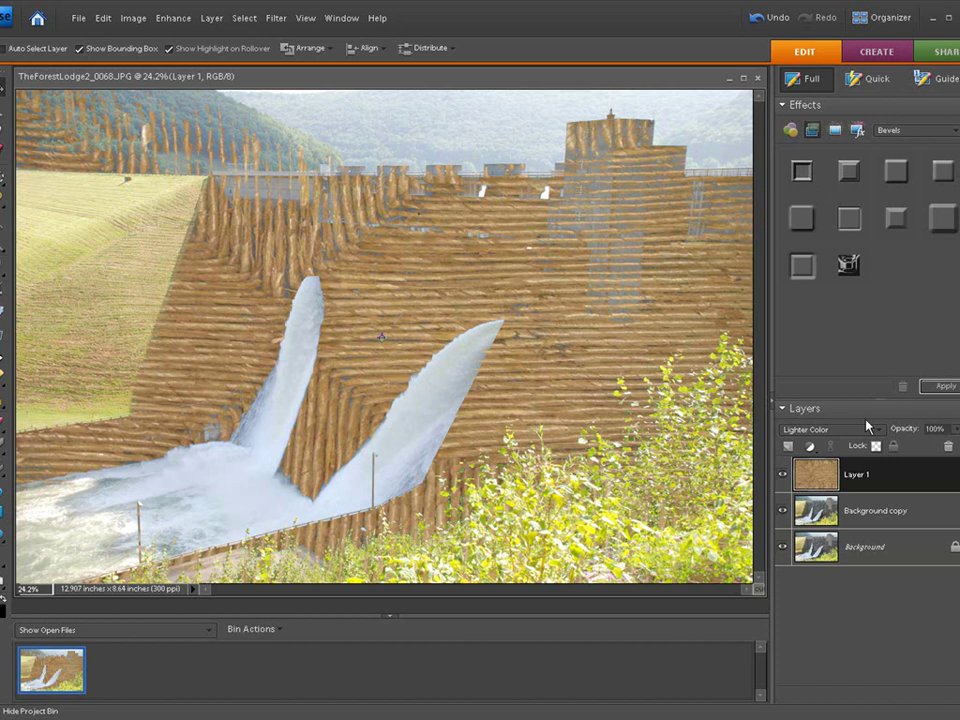
- Preview Soft Light, Hard Light, Vivid Light and Linear Light on the texture layer
{"action": "left_click", "coordinate": [876, 432]}
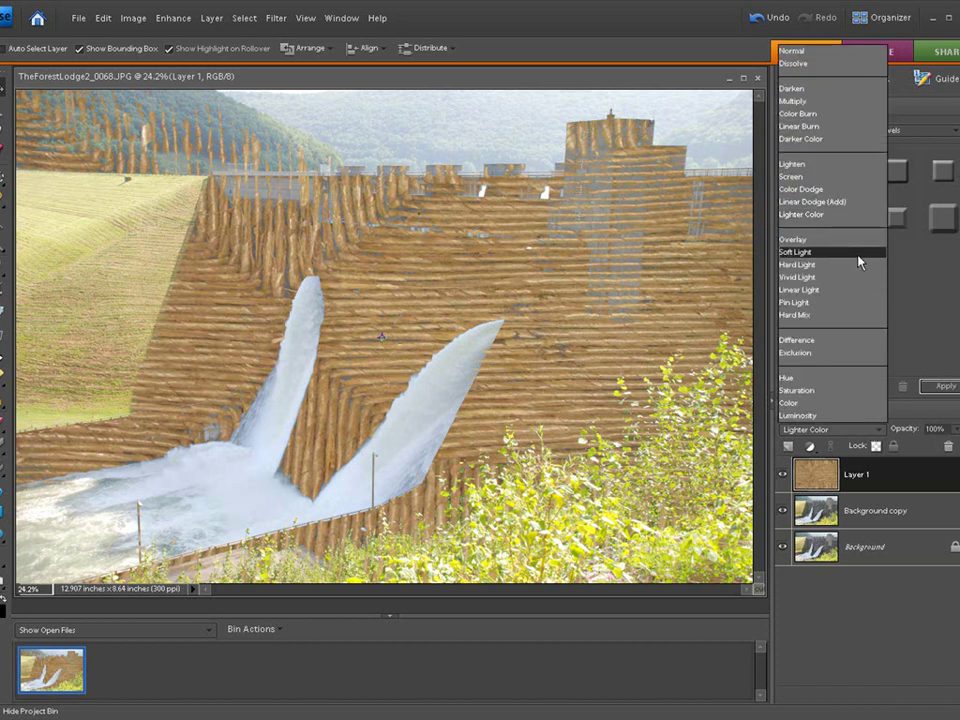
{"action": "left_click", "coordinate": [858, 262]}
{"action": "left_click", "coordinate": [877, 430]}
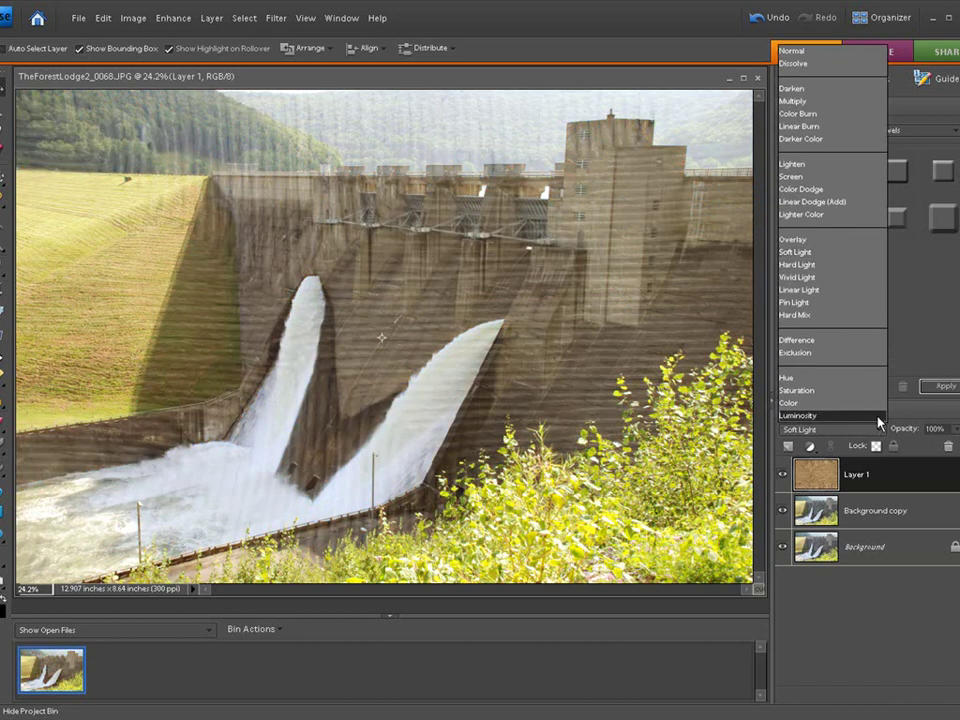
{"action": "left_click", "coordinate": [858, 264]}
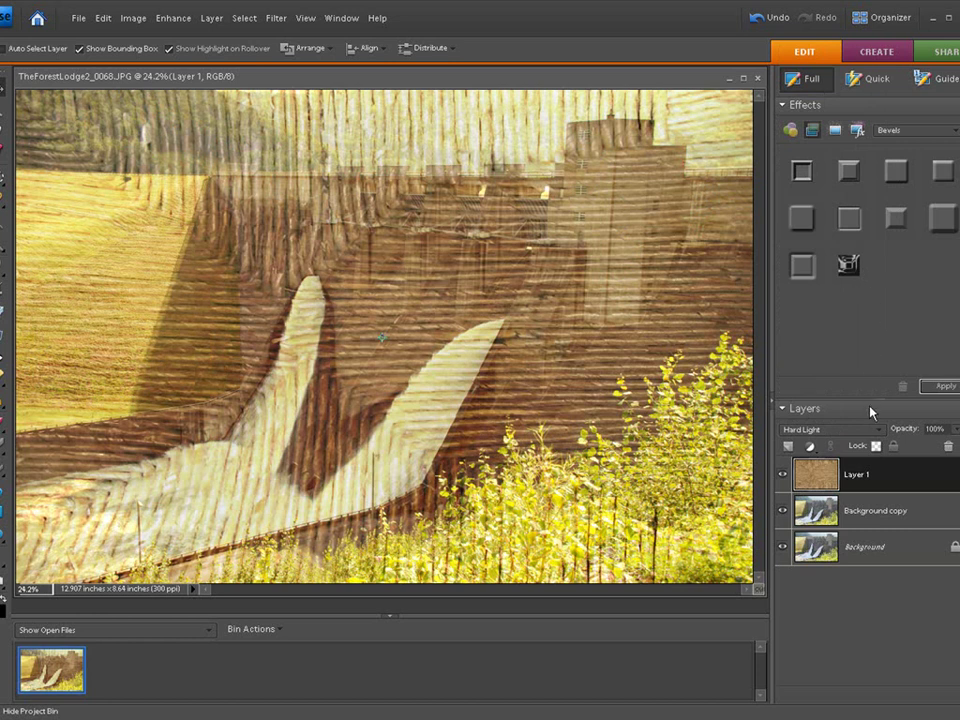
{"action": "left_click", "coordinate": [872, 429]}
{"action": "left_click", "coordinate": [866, 278]}
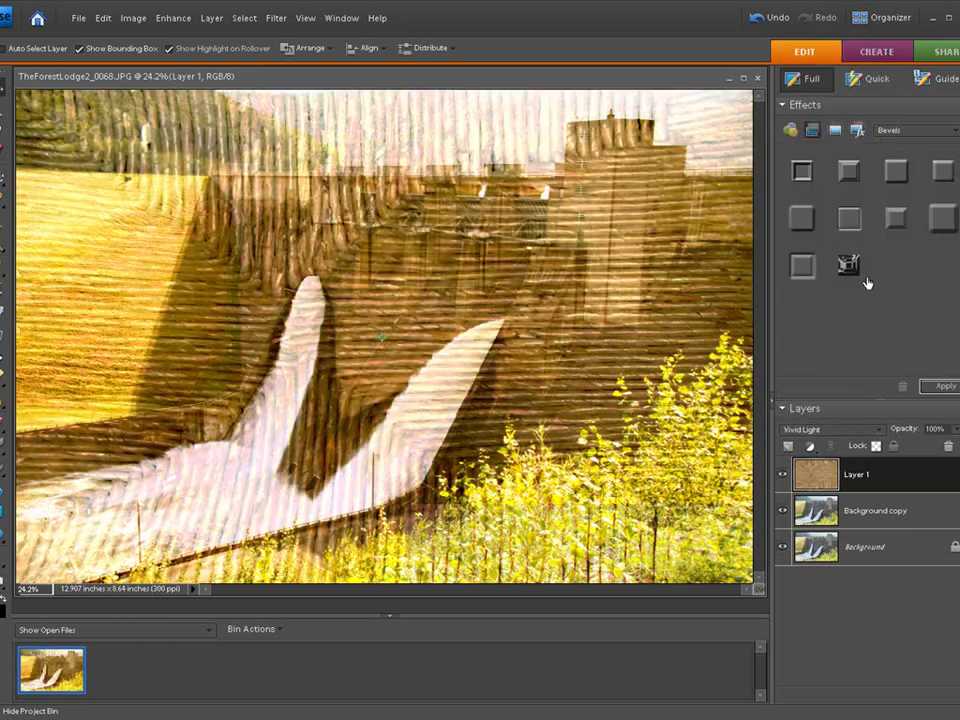
{"action": "left_click", "coordinate": [879, 430]}
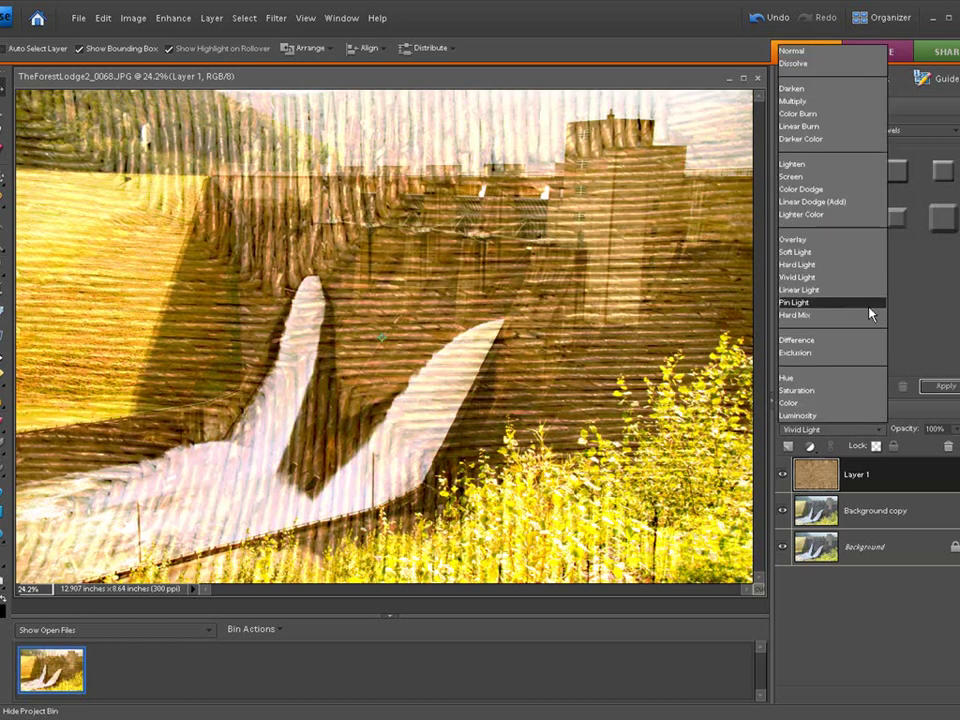
{"action": "left_click", "coordinate": [864, 290]}
- Try Pin Light and Hard Mix, ending on Difference, and scrub the texture's opacity
{"action": "left_click", "coordinate": [880, 429]}
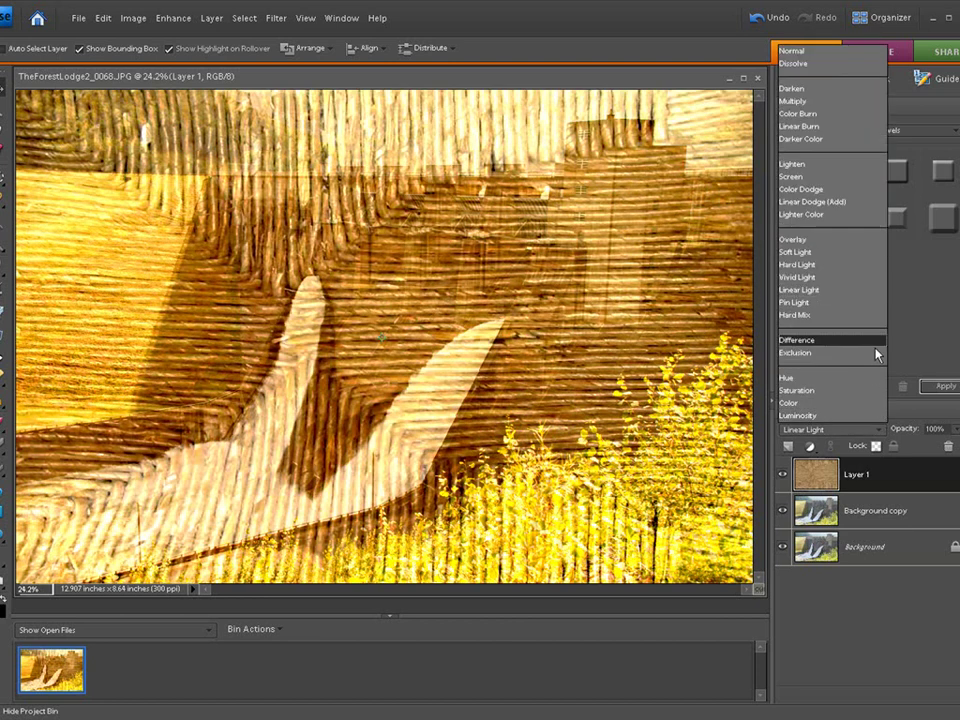
{"action": "left_click", "coordinate": [864, 305]}
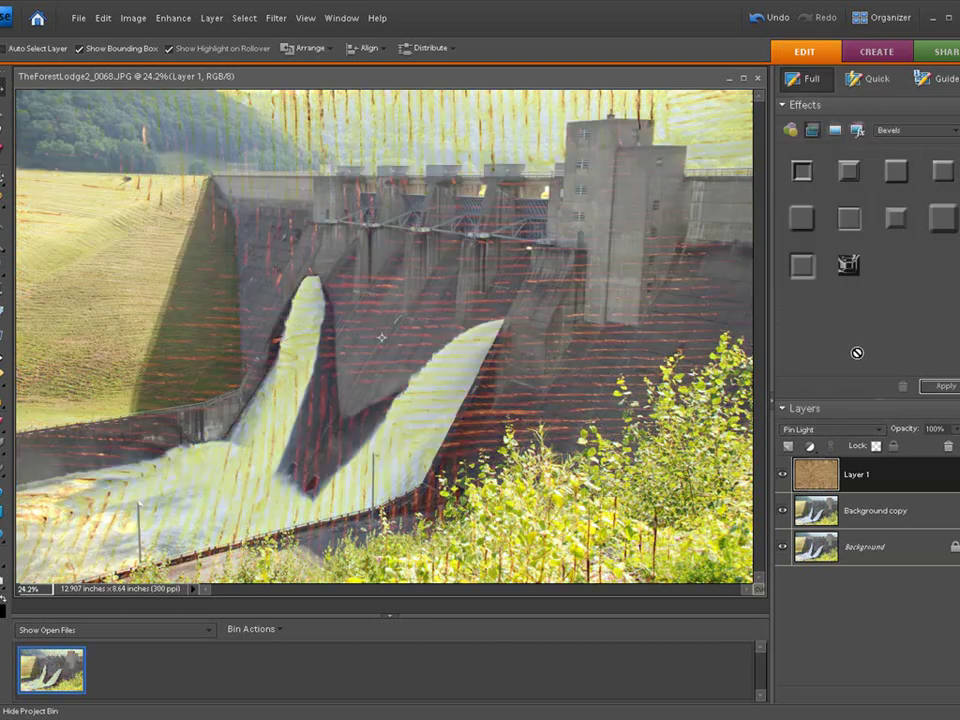
{"action": "left_click", "coordinate": [875, 429]}
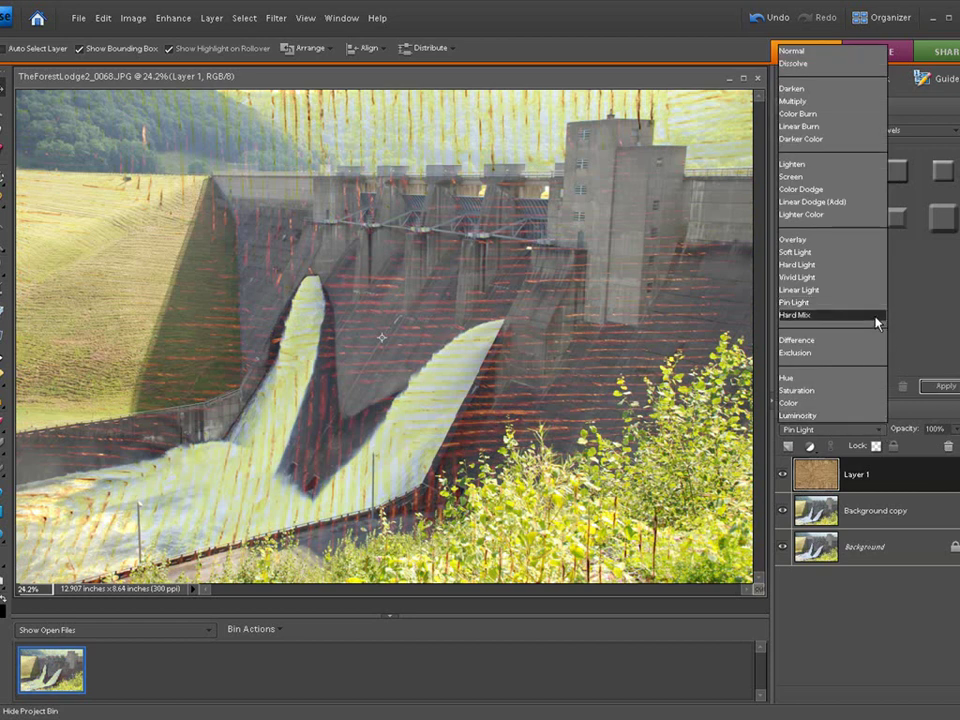
{"action": "left_click", "coordinate": [876, 320]}
{"action": "left_click", "coordinate": [868, 432]}
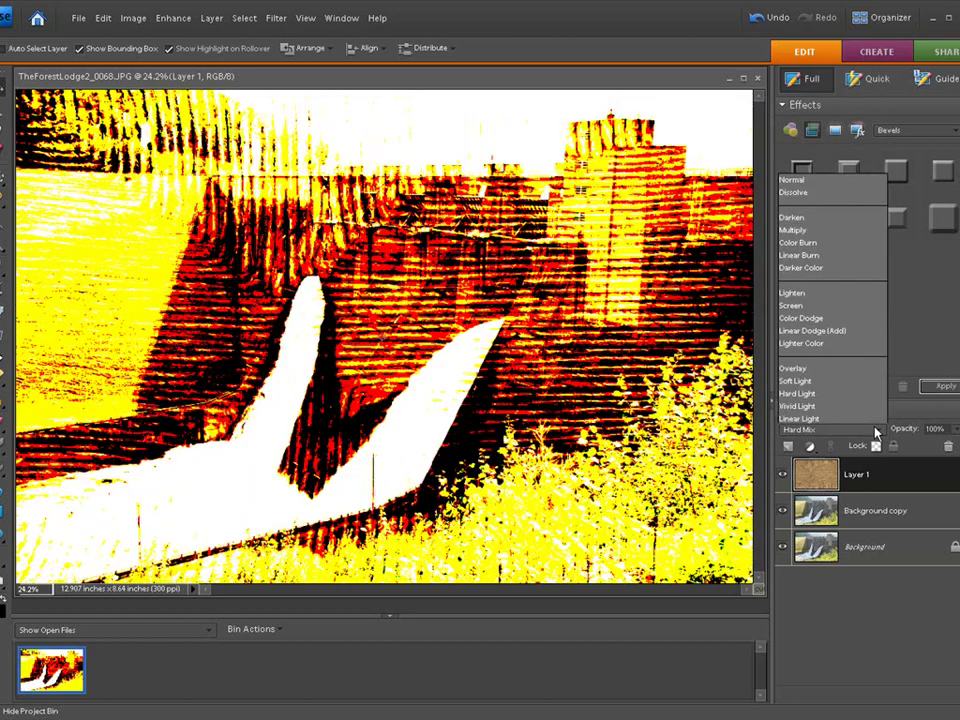
{"action": "left_click", "coordinate": [867, 342]}
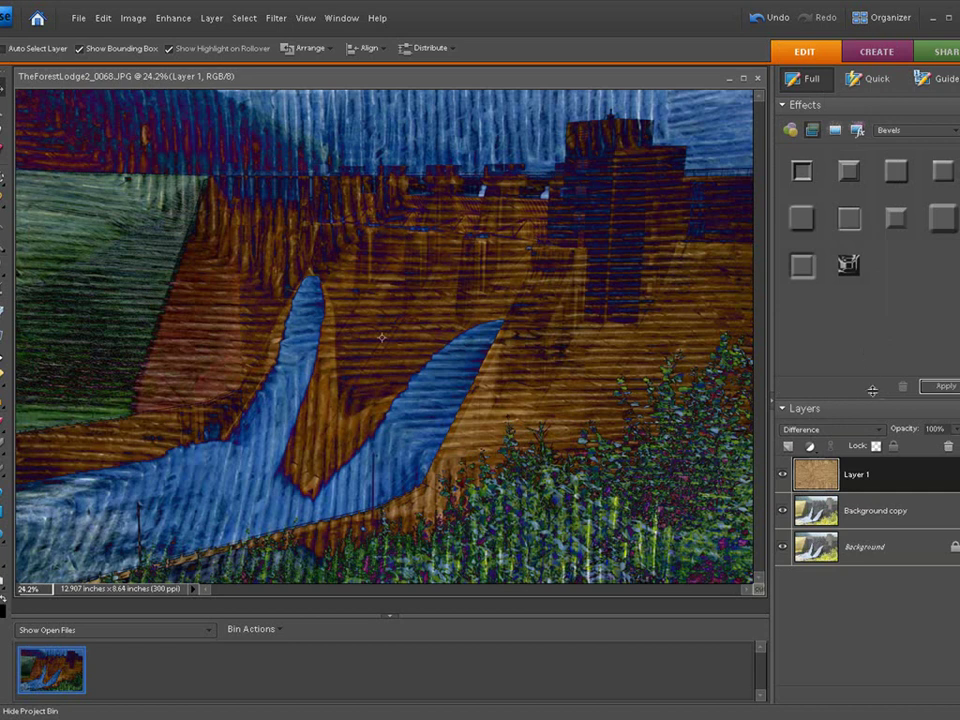
{"action": "mouse_move", "coordinate": [905, 432]}
{"action": "left_mouse_down"}
{"action": "mouse_move", "coordinate": [847, 438]}
{"action": "mouse_move", "coordinate": [920, 434]}
{"action": "left_mouse_up"}
- Preview Exclusion, Hue, Saturation, Color and Luminosity blending on the wicker texture layer
{"action": "left_click", "coordinate": [876, 433]}
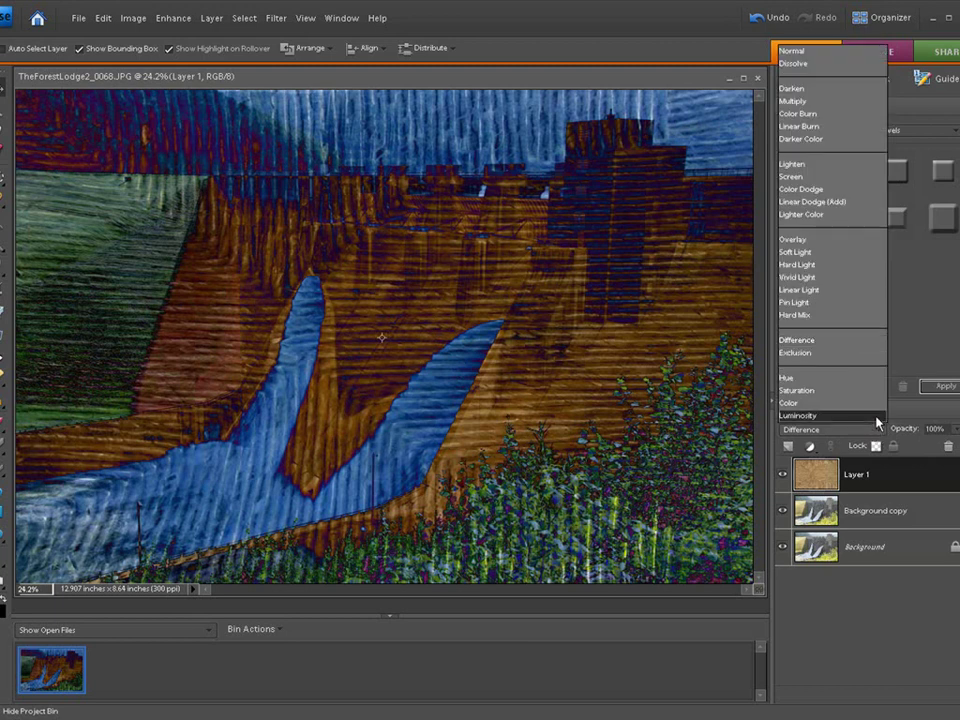
{"action": "left_click", "coordinate": [872, 353]}
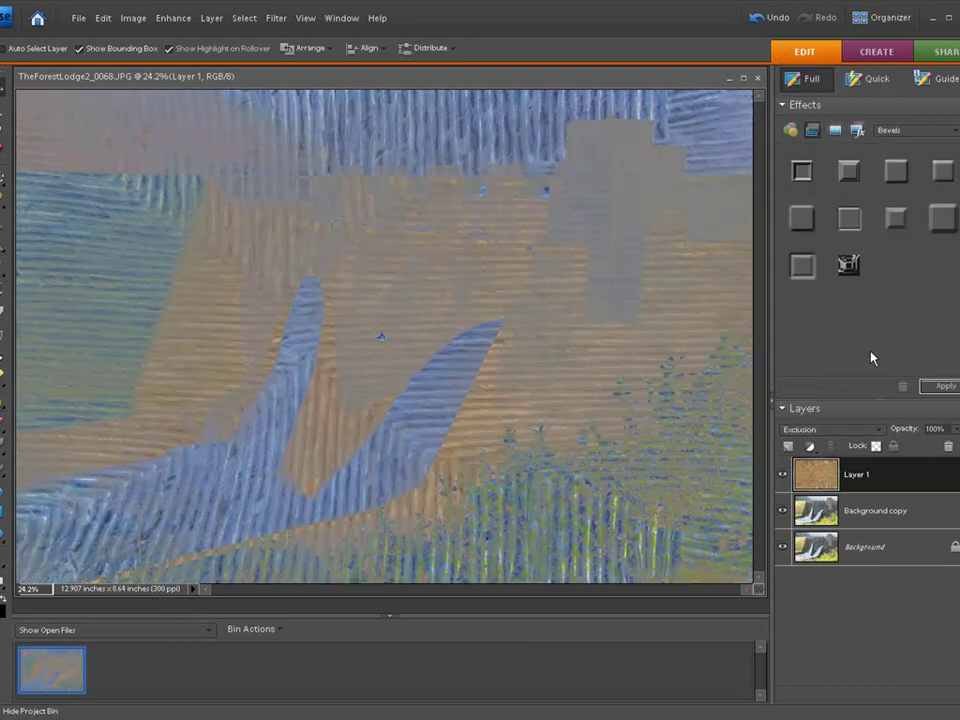
{"action": "left_click", "coordinate": [880, 430]}
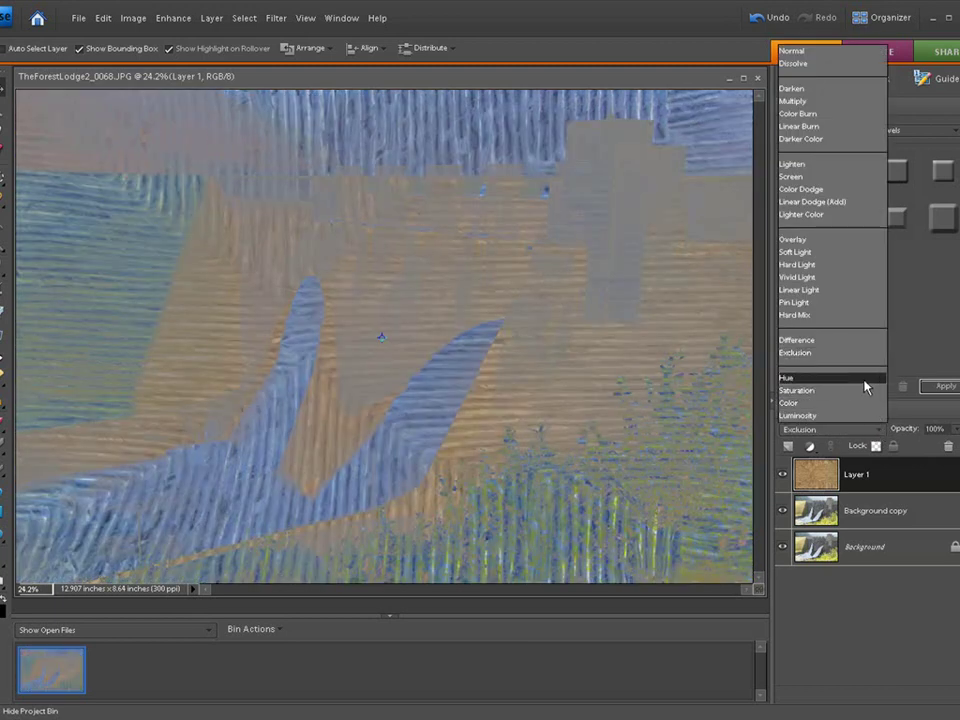
{"action": "left_click", "coordinate": [866, 379]}
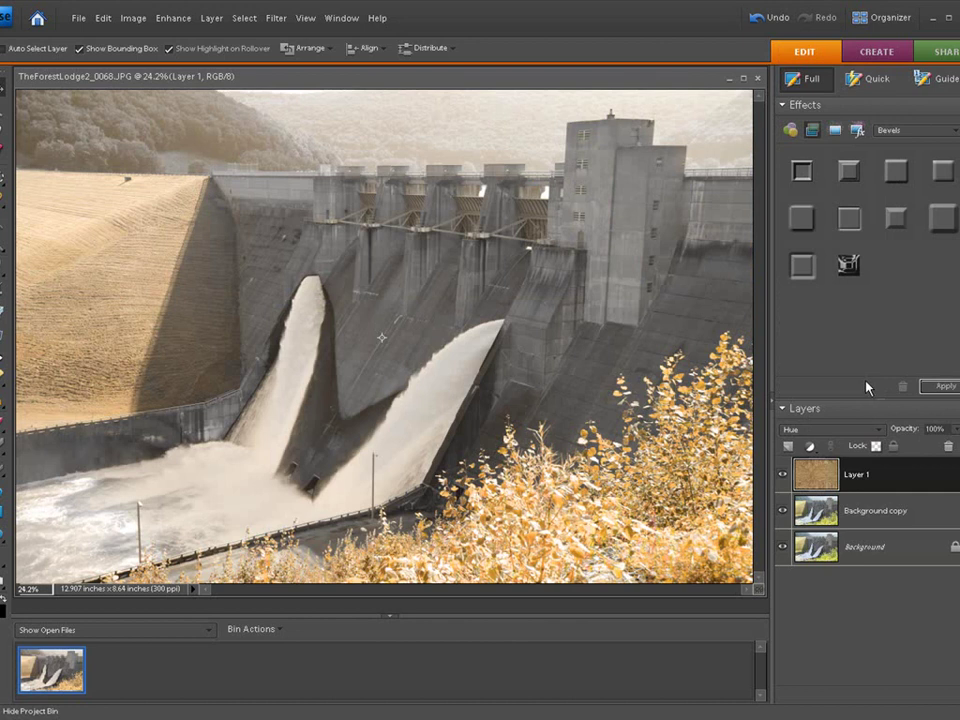
{"action": "left_click", "coordinate": [870, 429]}
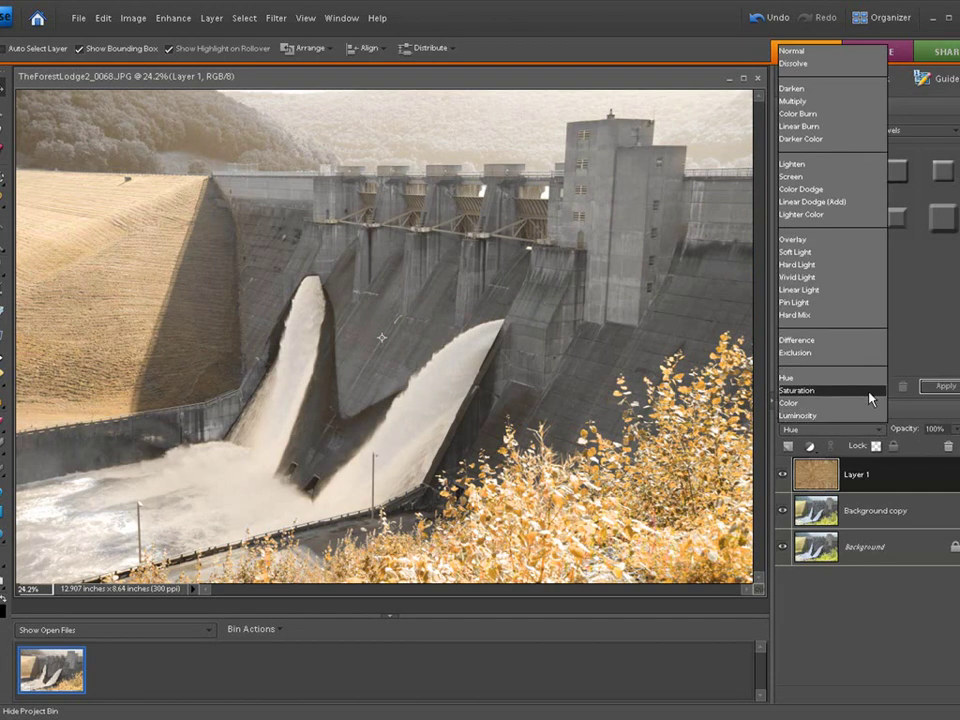
{"action": "left_click", "coordinate": [870, 399]}
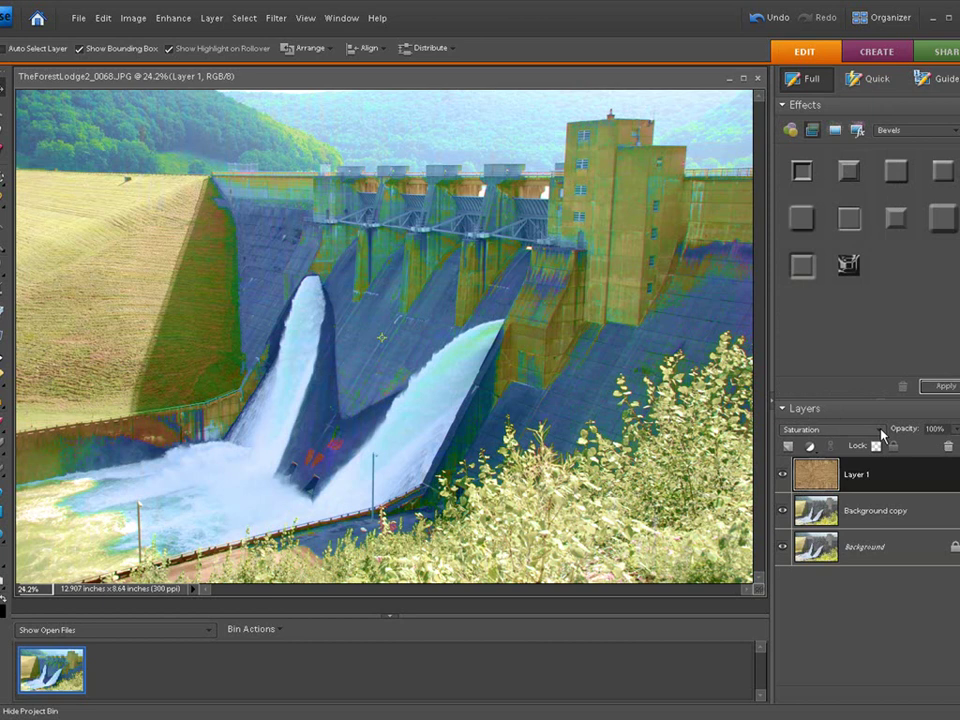
{"action": "left_click", "coordinate": [880, 430]}
{"action": "left_click", "coordinate": [874, 407]}
{"action": "left_click", "coordinate": [878, 429]}
{"action": "left_click", "coordinate": [876, 411]}
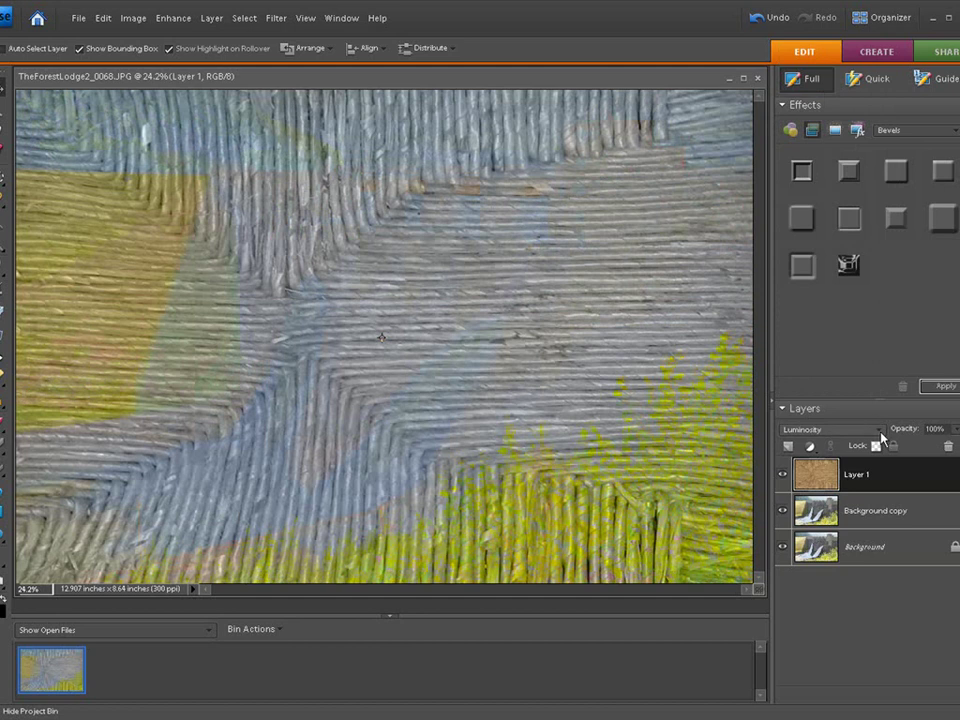
- Switch the wicker texture to Overlay blending and scrub its opacity slightly
{"action": "left_click", "coordinate": [880, 430]}
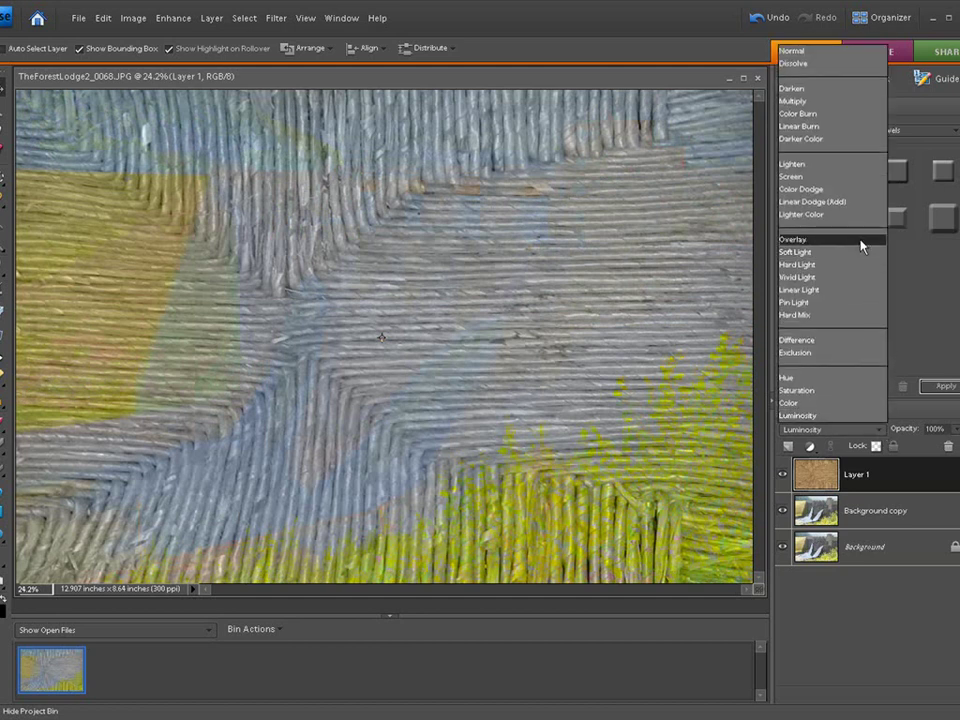
{"action": "left_click", "coordinate": [798, 240]}
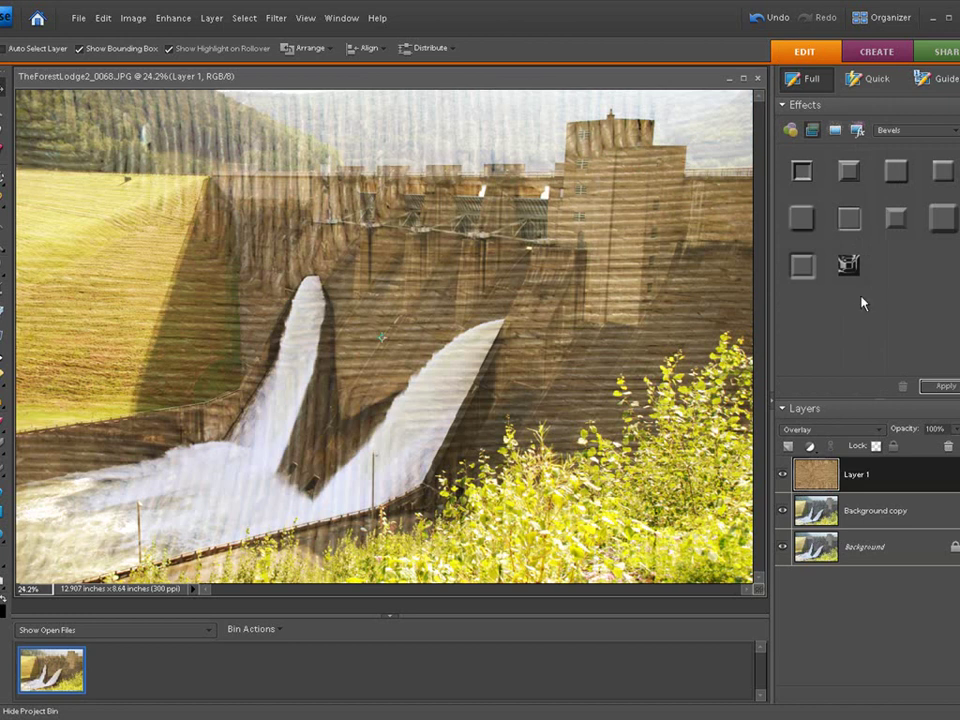
{"action": "left_click_drag", "start_coordinate": [886, 428], "coordinate": [912, 432]}
- Add a Levels adjustment layer, dragging the white input slider left to brighten the photo
{"action": "left_click", "coordinate": [812, 447]}
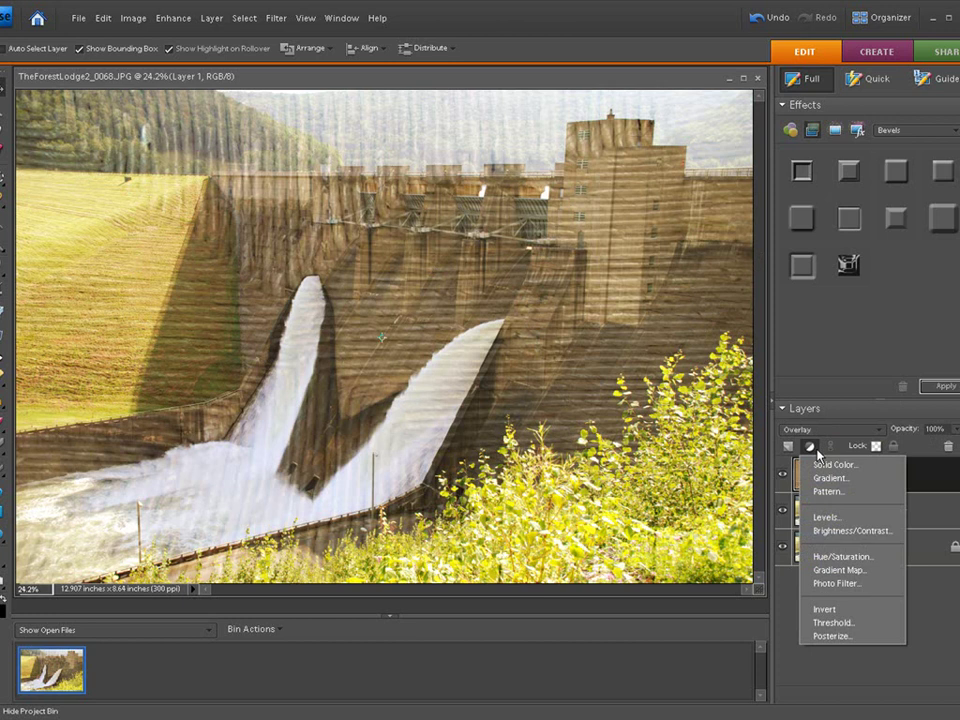
{"action": "left_click", "coordinate": [824, 517]}
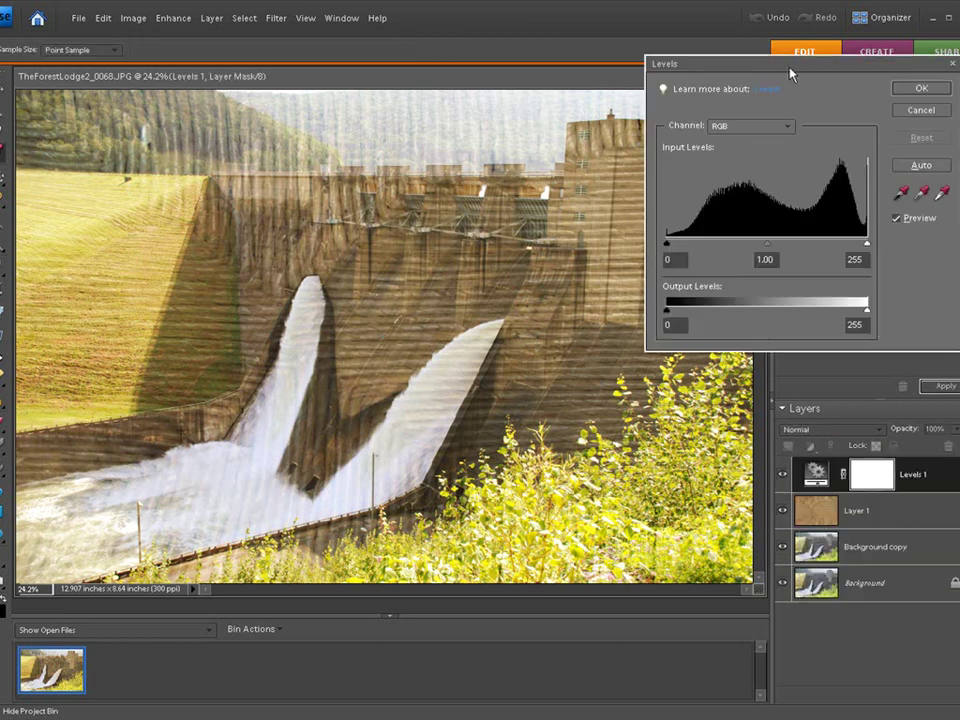
{"action": "left_click_drag", "start_coordinate": [789, 66], "coordinate": [769, 50]}
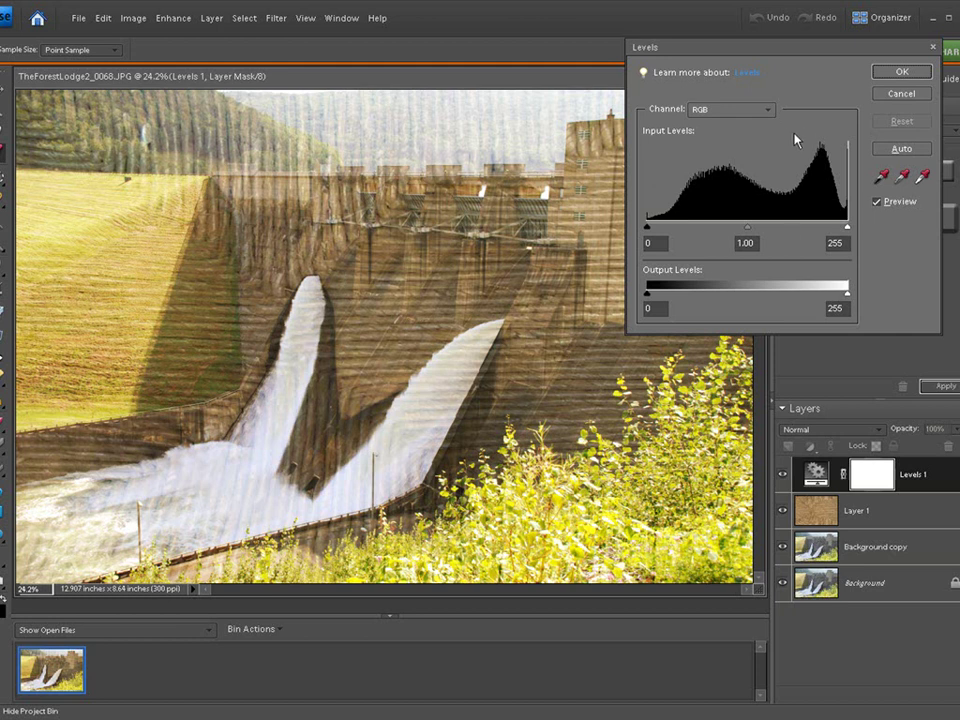
{"action": "mouse_move", "coordinate": [848, 230]}
{"action": "left_mouse_down"}
{"action": "mouse_move", "coordinate": [656, 238]}
{"action": "mouse_move", "coordinate": [651, 230]}
{"action": "mouse_move", "coordinate": [836, 240]}
{"action": "mouse_move", "coordinate": [853, 229]}
{"action": "left_mouse_up"}
{"action": "left_click", "coordinate": [902, 74]}
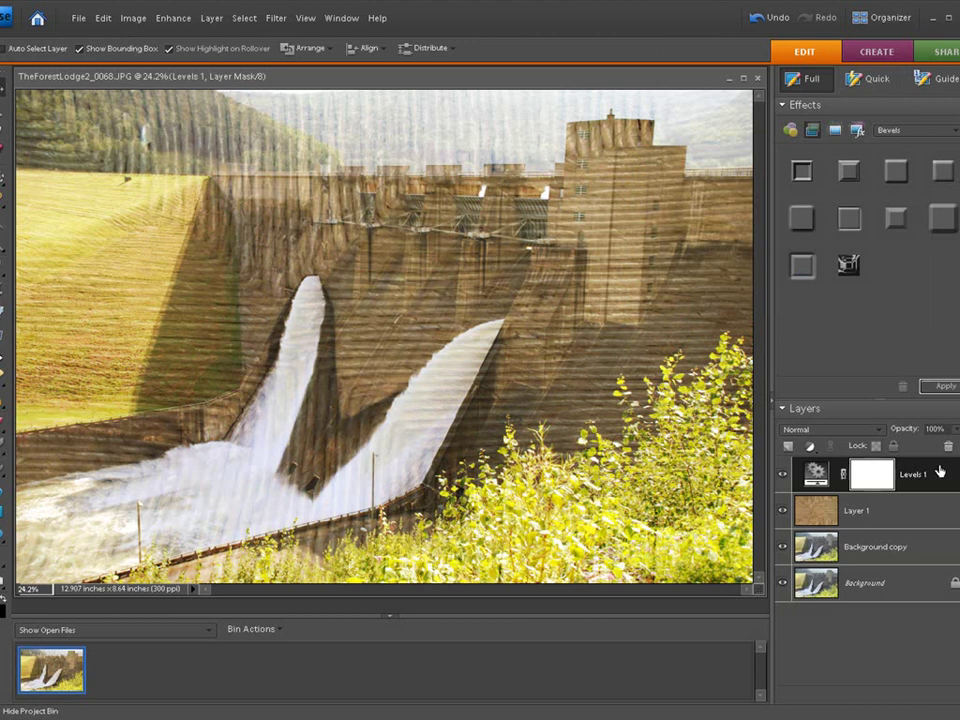
- Clip Levels 1 to Layer 1 with Ctrl+G and set its white input level to 220
{"action": "key", "text": "ctrl+g"}
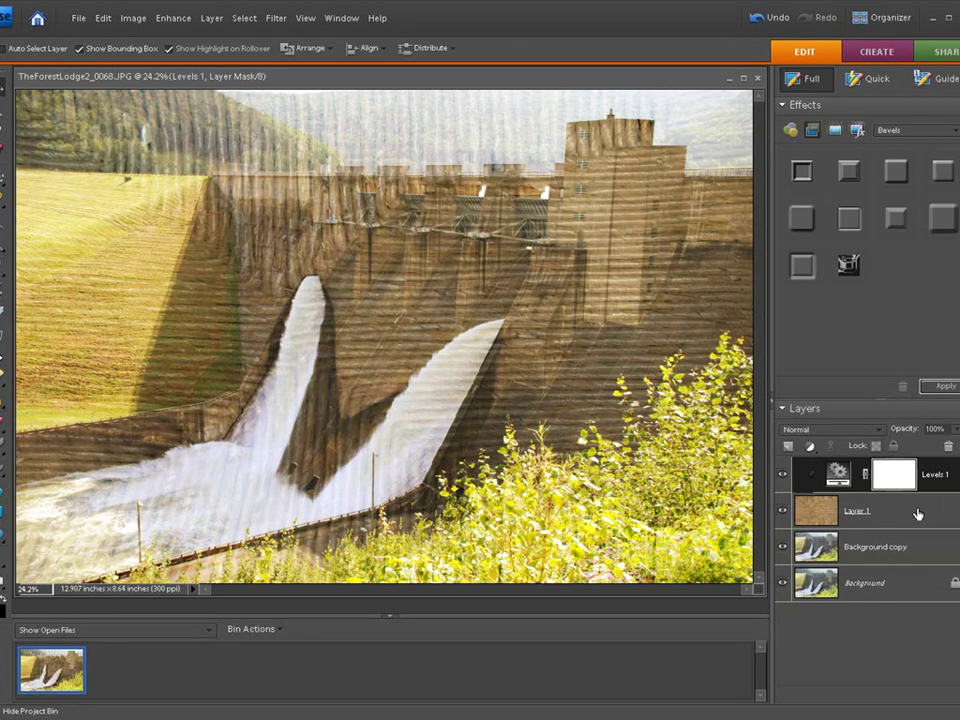
{"action": "double_click", "coordinate": [838, 476]}
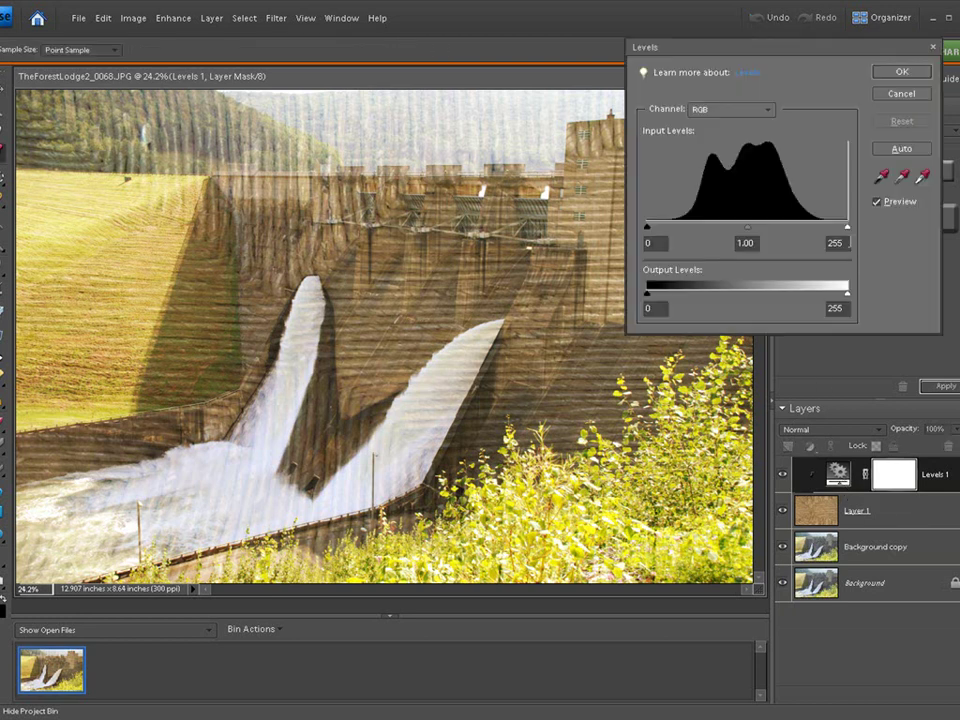
{"action": "left_click_drag", "start_coordinate": [848, 229], "coordinate": [817, 243]}
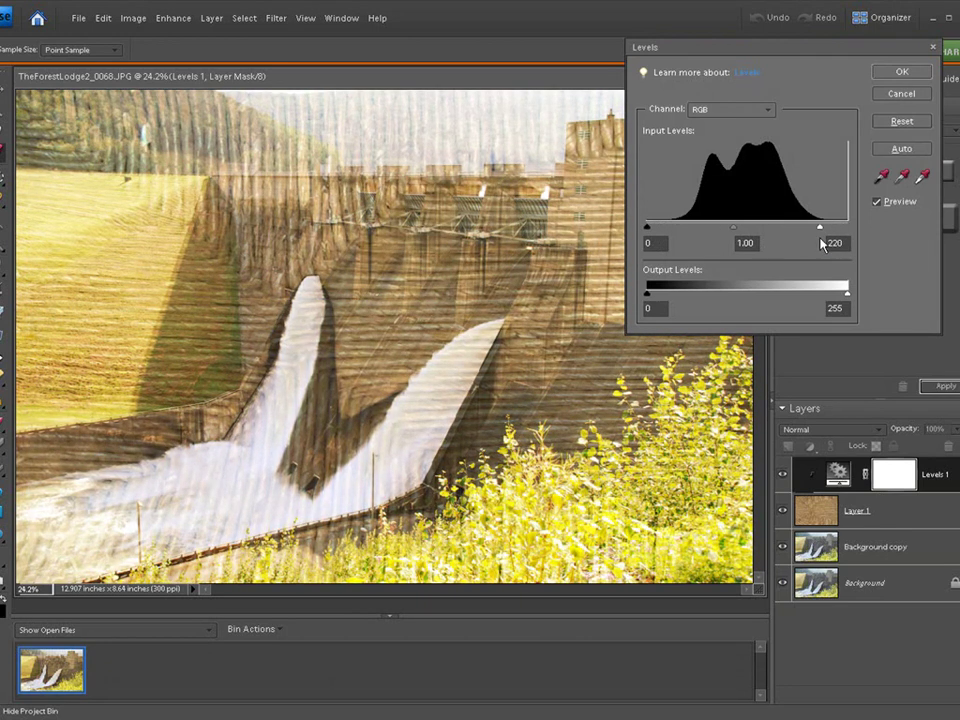
{"action": "left_click", "coordinate": [896, 75]}
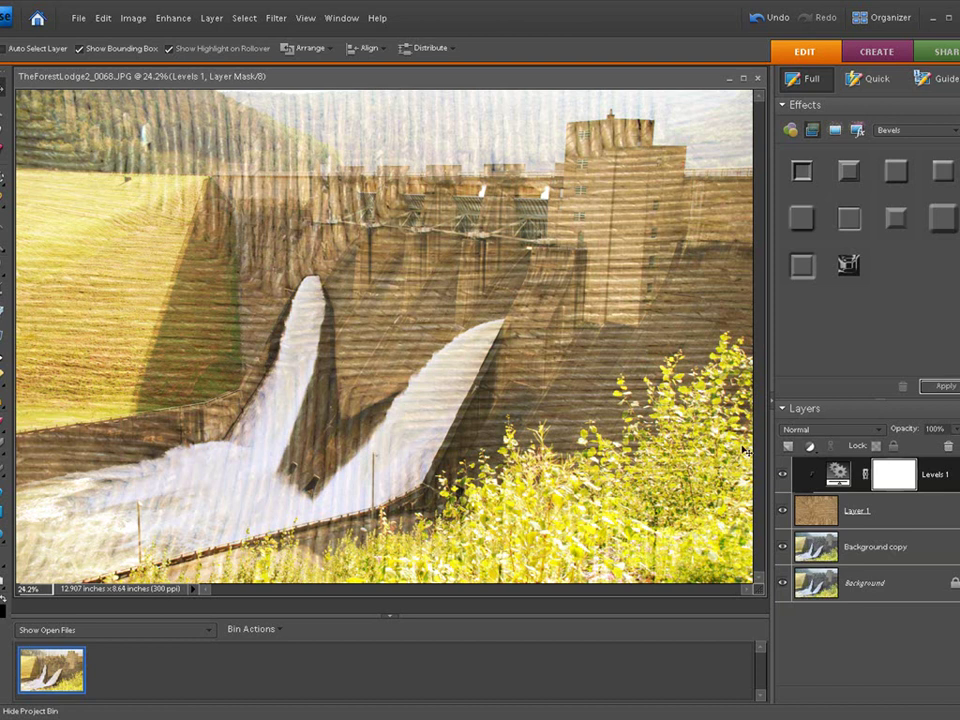
- Try Overlay blending on Levels 1, then select the wicker texture Layer 1
{"action": "left_click", "coordinate": [829, 433]}
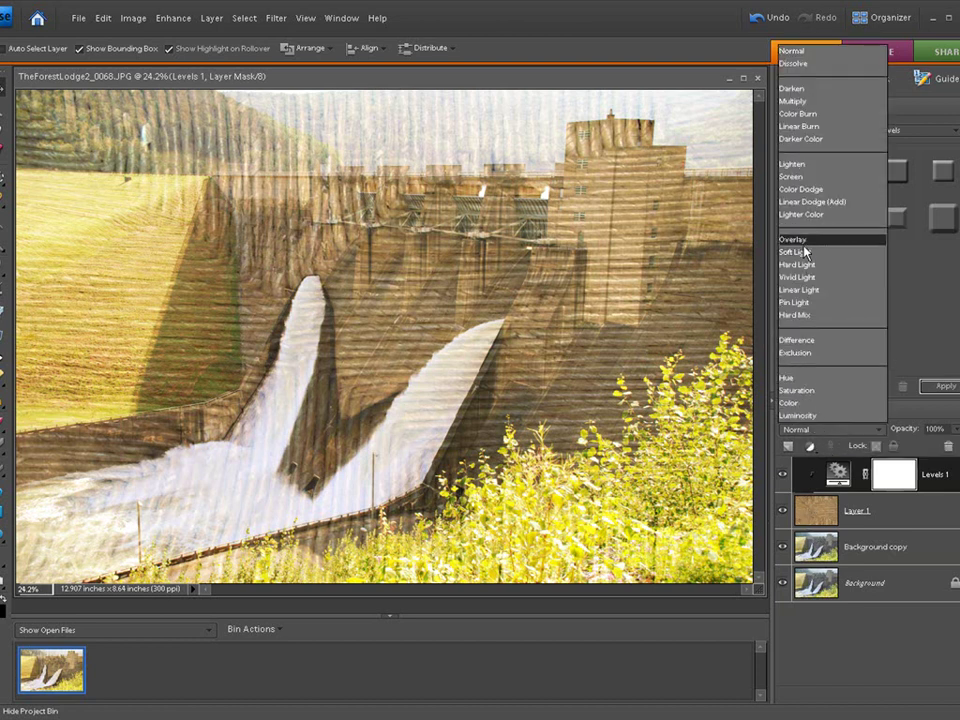
{"action": "left_click", "coordinate": [803, 245]}
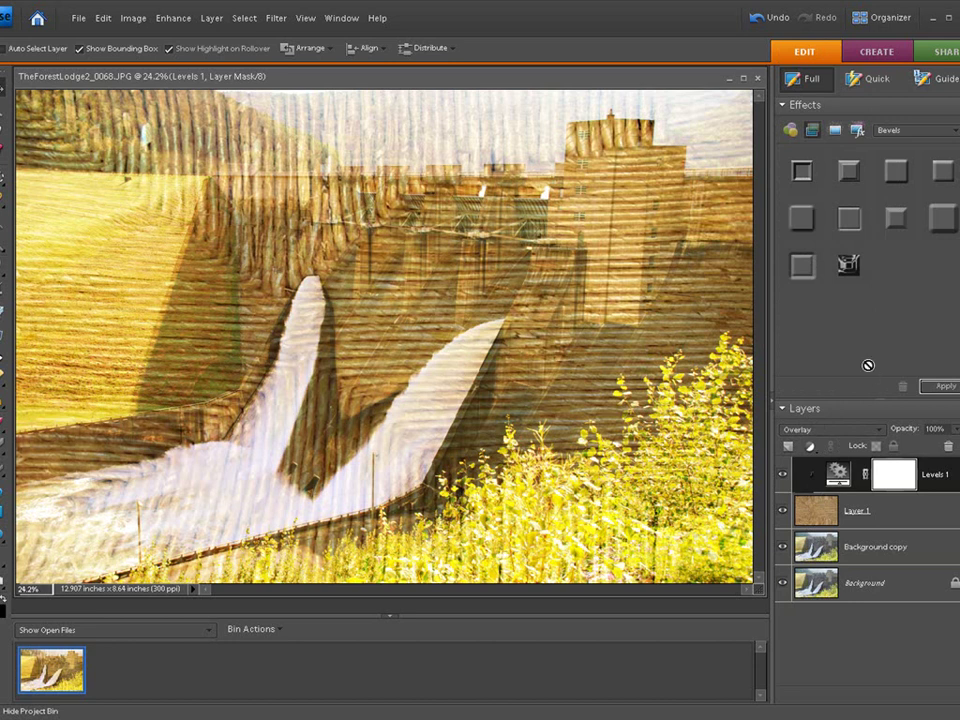
{"action": "left_click", "coordinate": [877, 429]}
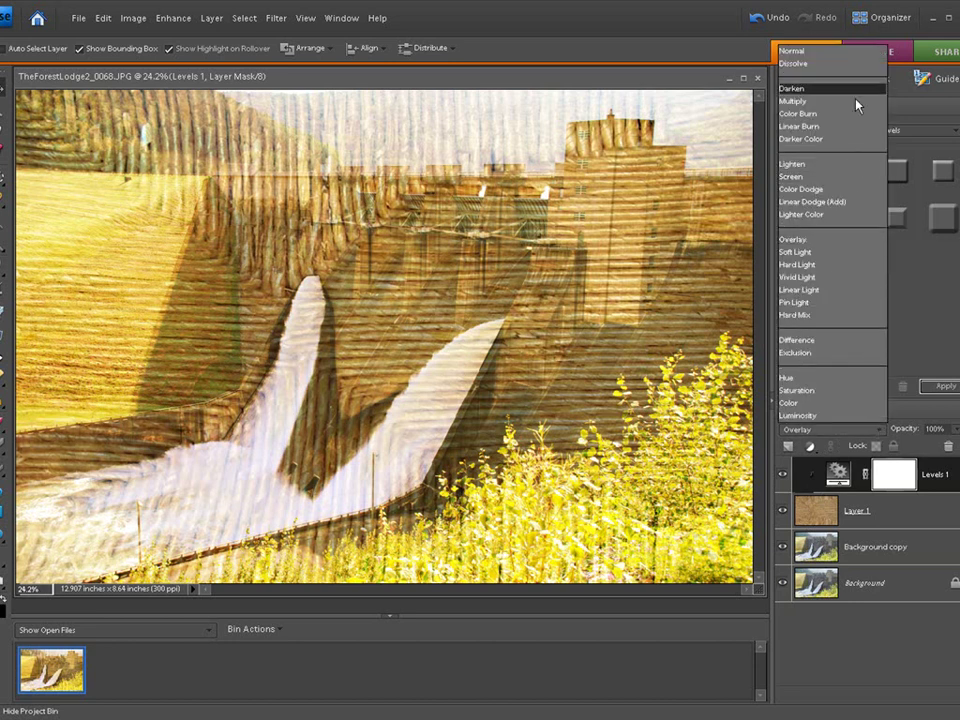
{"action": "left_click", "coordinate": [926, 514]}
{"action": "left_click", "coordinate": [926, 517]}
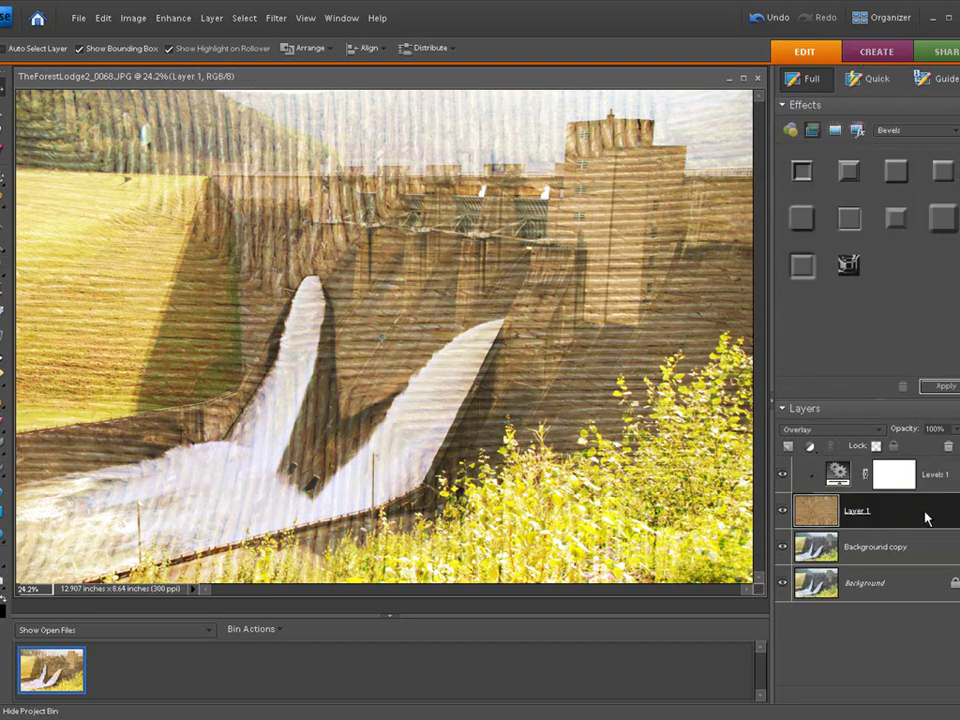